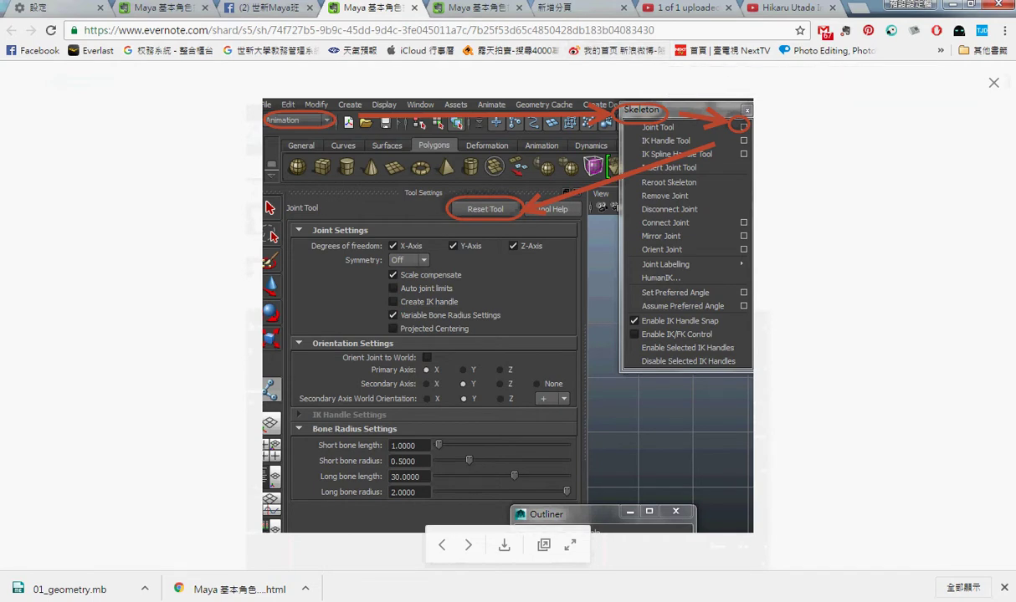
Advance the Evernote viewer to the next tutorial screenshot, then return to Maya.
{"action": "key", "text": "Right"}
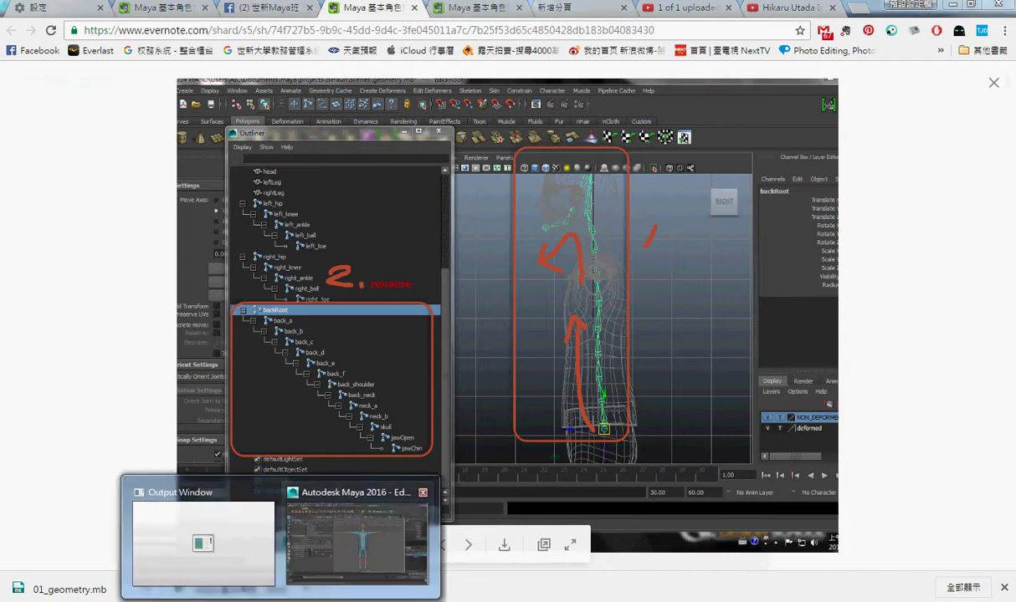
{"action": "left_click", "coordinate": [358, 525]}
Switch the viewport to front view and start a new scene without saving changes.
{"action": "key", "text": "space"}
{"action": "left_click_drag", "start_coordinate": [720, 408], "coordinate": [721, 447]}
{"action": "left_click", "coordinate": [104, 35]}
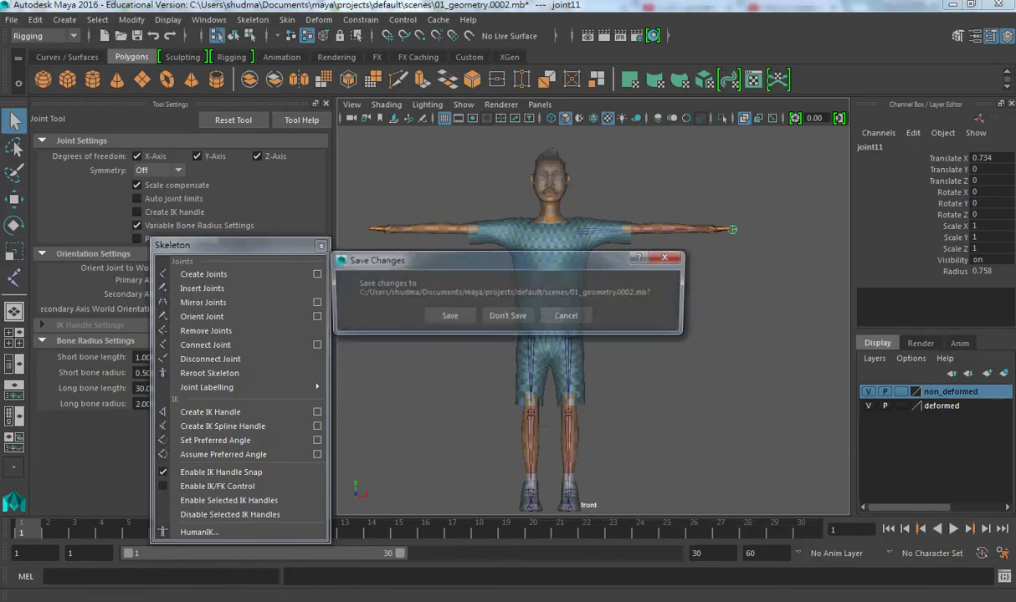
{"action": "left_click", "coordinate": [504, 315]}
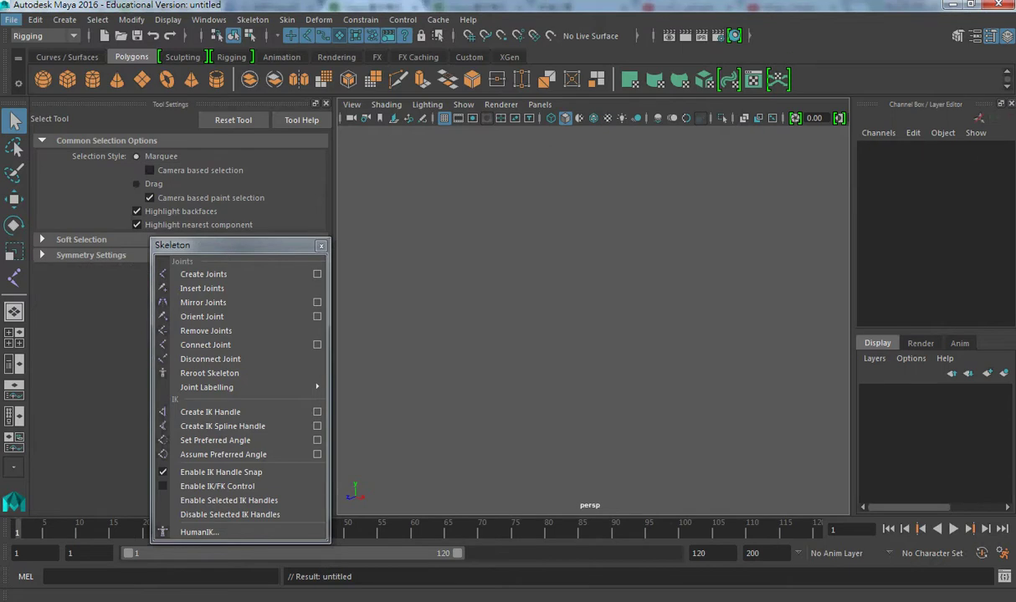
Reopen 01_geometry.0002.mb from Recent Files and close the floating Skeleton menu and Tool Settings.
{"action": "left_click", "coordinate": [12, 19]}
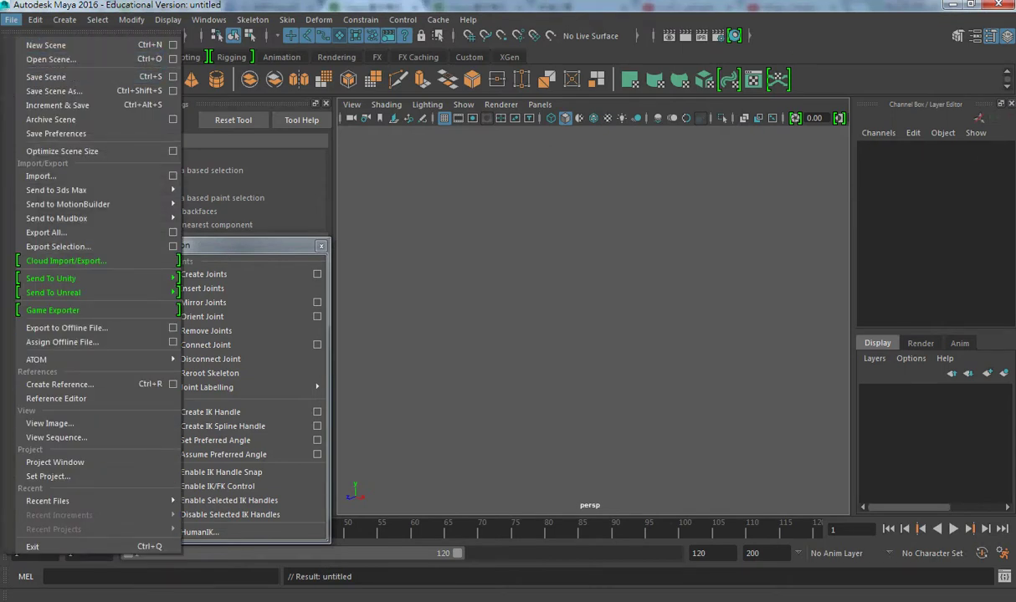
{"action": "left_click", "coordinate": [345, 502]}
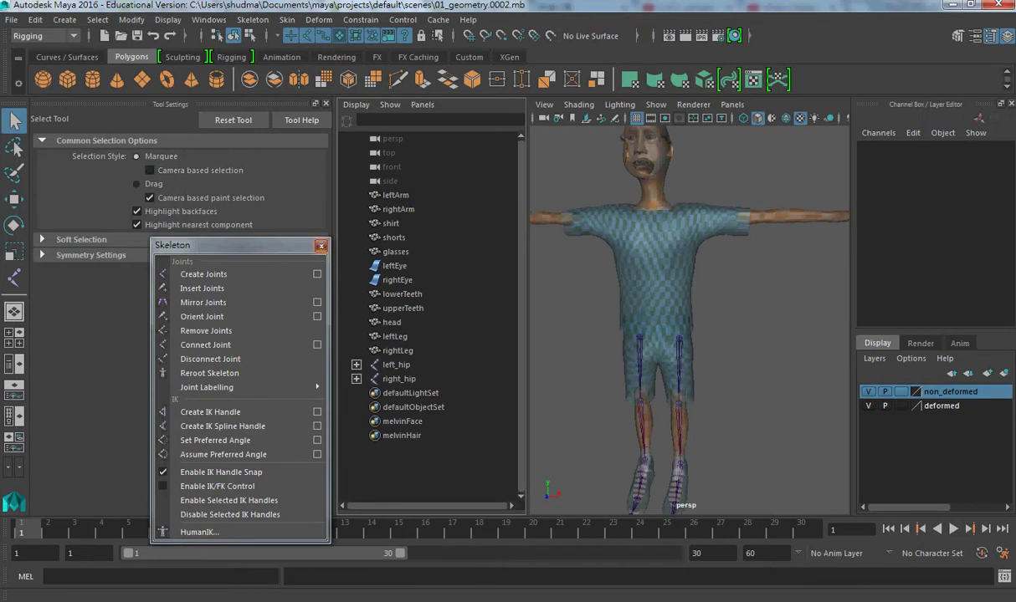
{"action": "left_click", "coordinate": [321, 245]}
{"action": "left_click", "coordinate": [325, 103]}
Switch to side view and zoom in on the character's head and torso.
{"action": "key", "text": "space"}
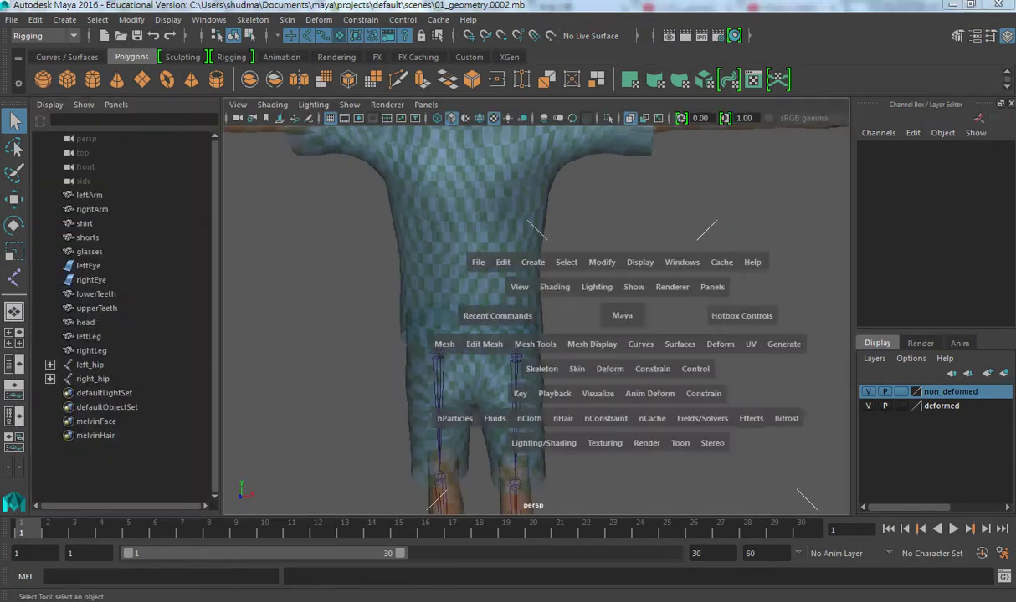
{"action": "left_click_drag", "start_coordinate": [590, 300], "coordinate": [661, 300]}
{"action": "key", "text": "a"}
{"action": "left_click_drag", "start_coordinate": [470, 154], "coordinate": [597, 313], "text": "ctrl+alt"}
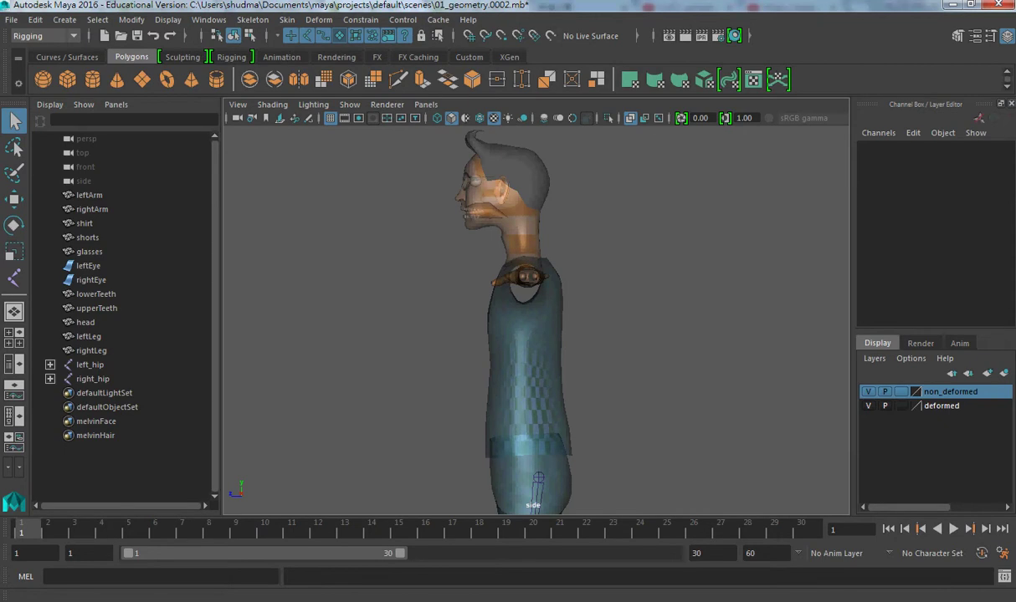
Hide the Range Slider and Time Slider from the workspace.
{"action": "right_click", "coordinate": [7, 350]}
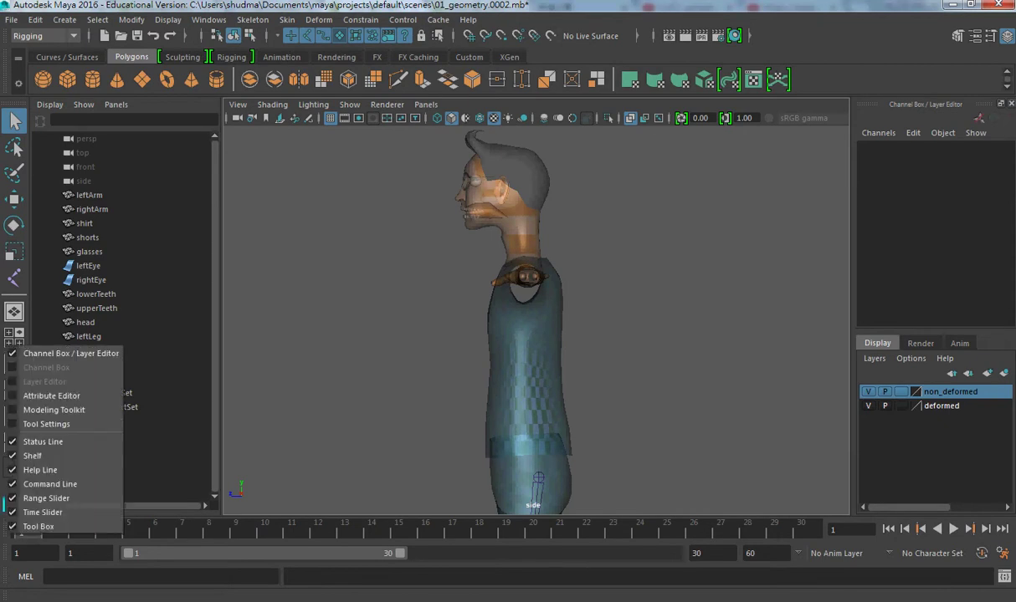
{"action": "left_click", "coordinate": [46, 498]}
{"action": "right_click", "coordinate": [14, 540]}
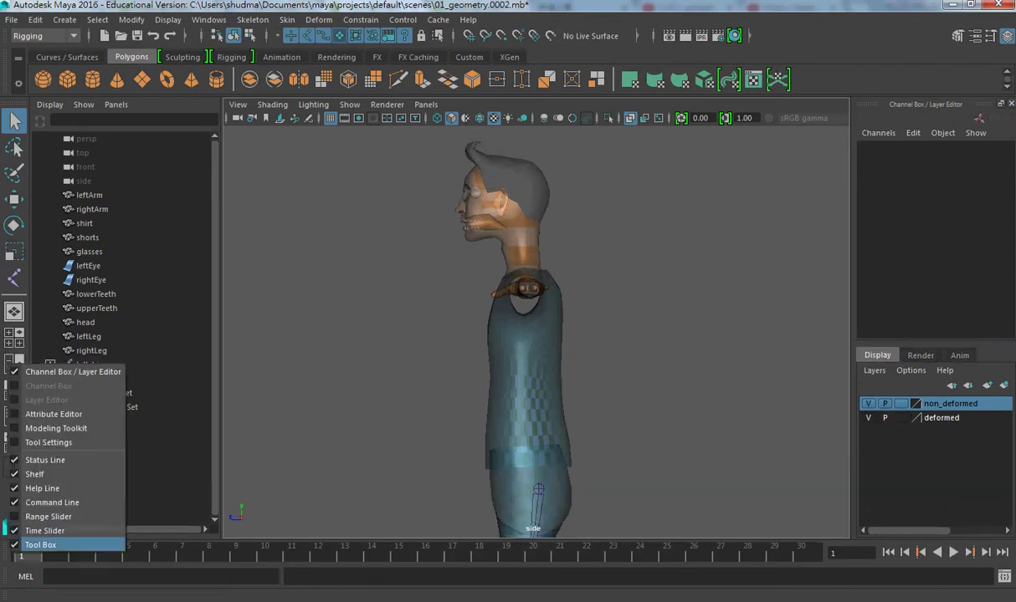
{"action": "left_click", "coordinate": [44, 531]}
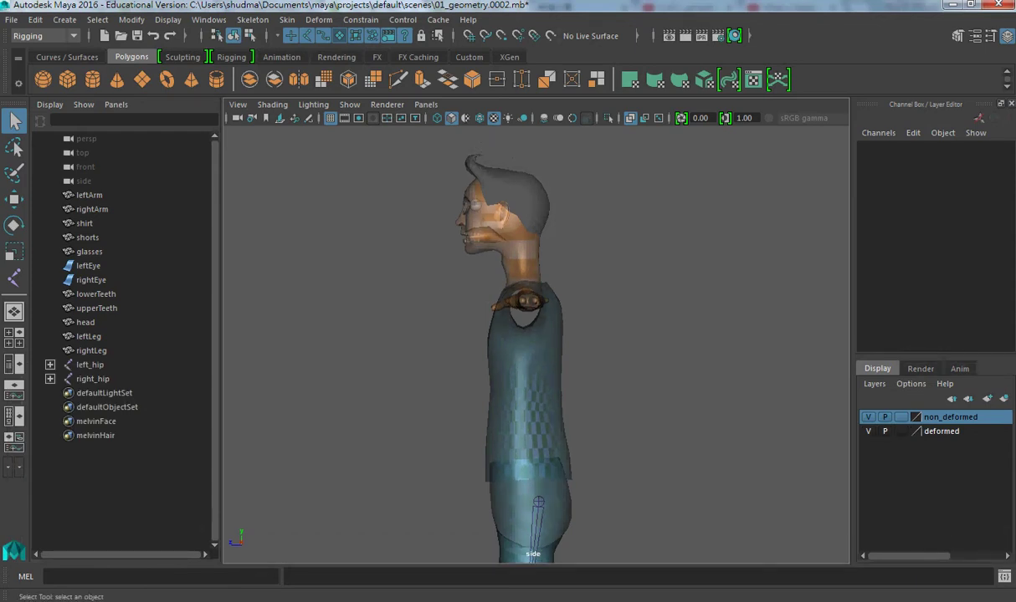
{"action": "left_click", "coordinate": [426, 105]}
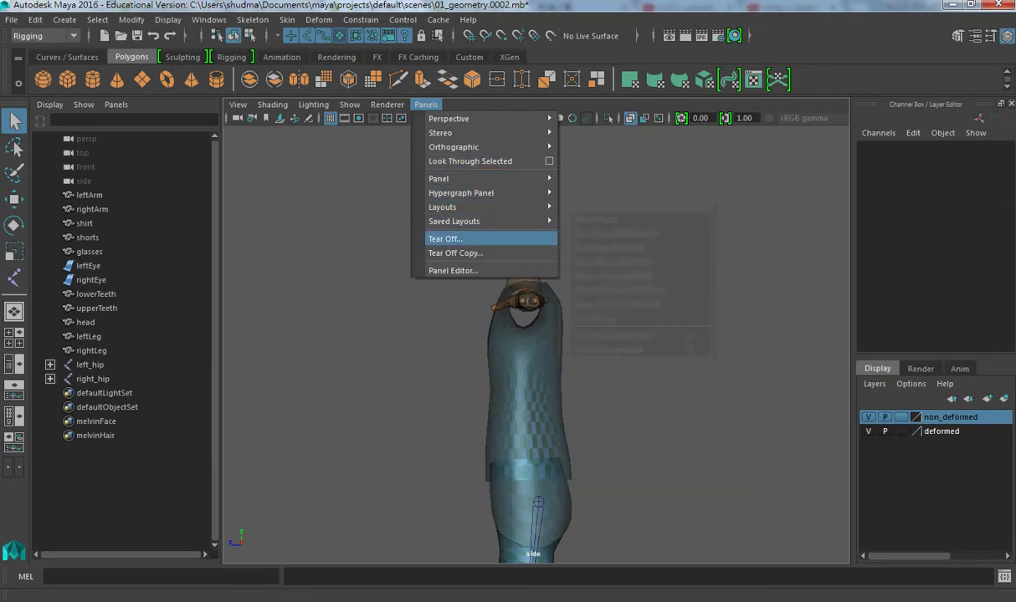
Tear off a copy of the side viewport, maximize it, then minimize it.
{"action": "left_click", "coordinate": [456, 253]}
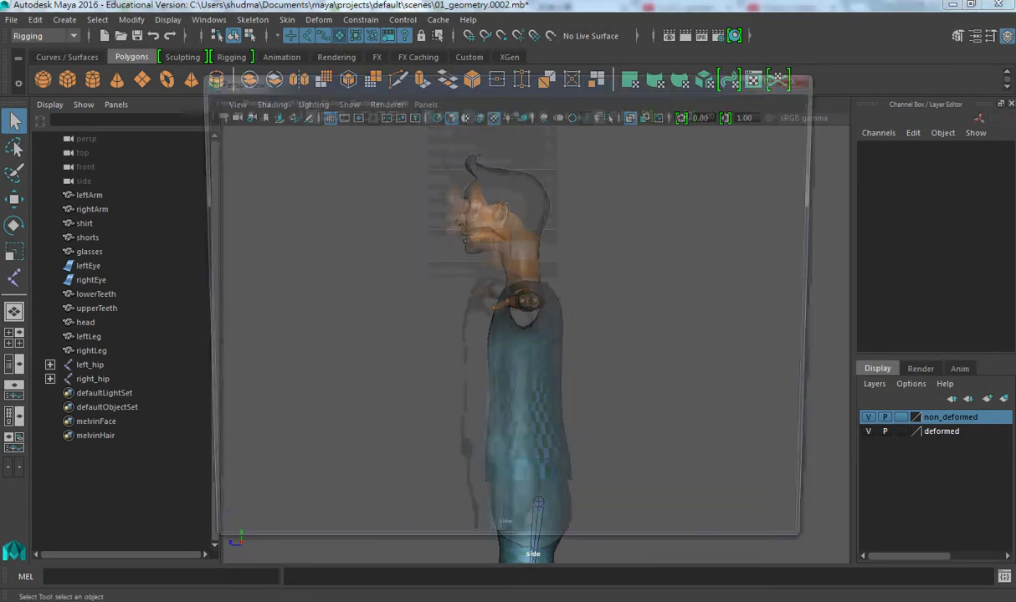
{"action": "double_click", "coordinate": [729, 75]}
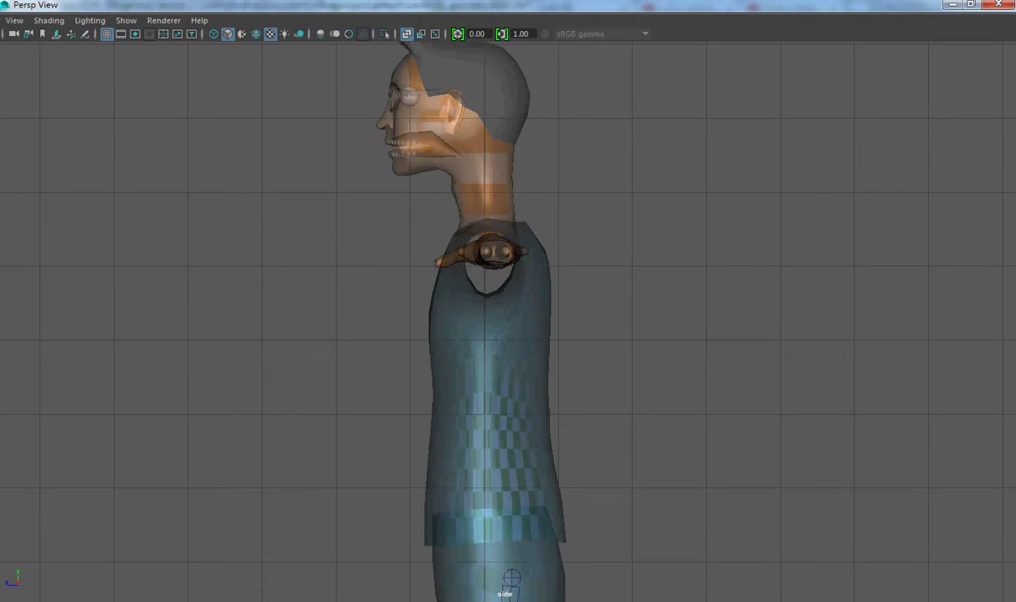
{"action": "left_click", "coordinate": [952, 4]}
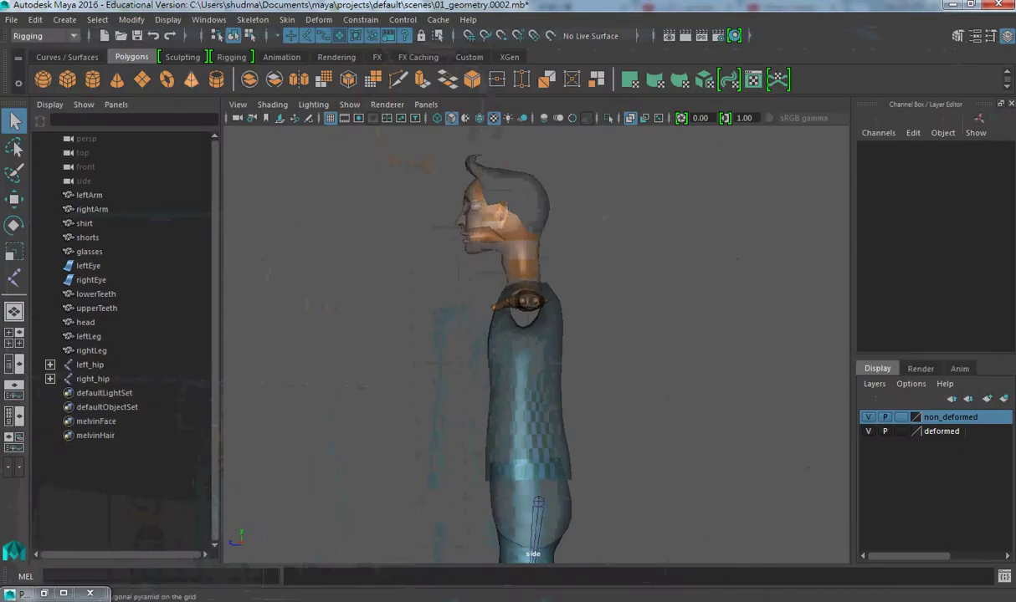
Activate the Create Joints tool from a torn-off Skeleton menu, then close Tool Settings and the menu.
{"action": "left_click", "coordinate": [253, 19]}
{"action": "left_click", "coordinate": [310, 28]}
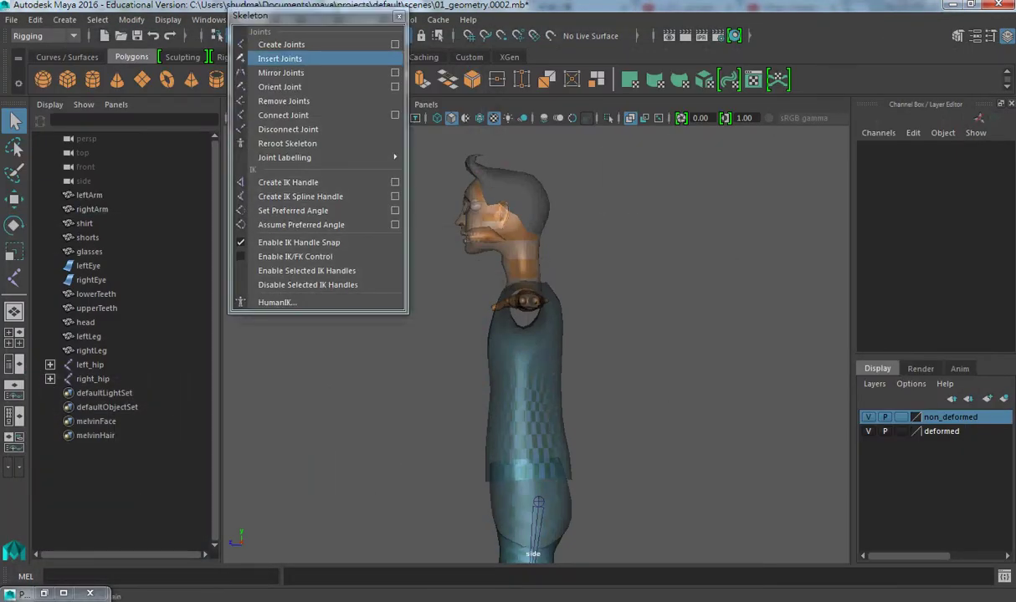
{"action": "left_click", "coordinate": [395, 45]}
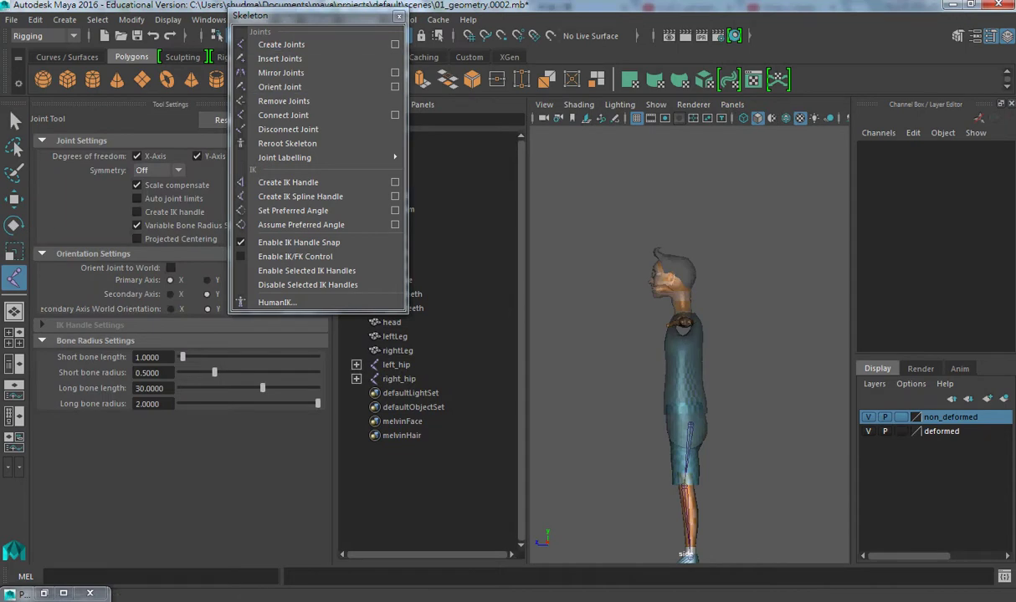
{"action": "left_click_drag", "start_coordinate": [293, 15], "coordinate": [519, 26]}
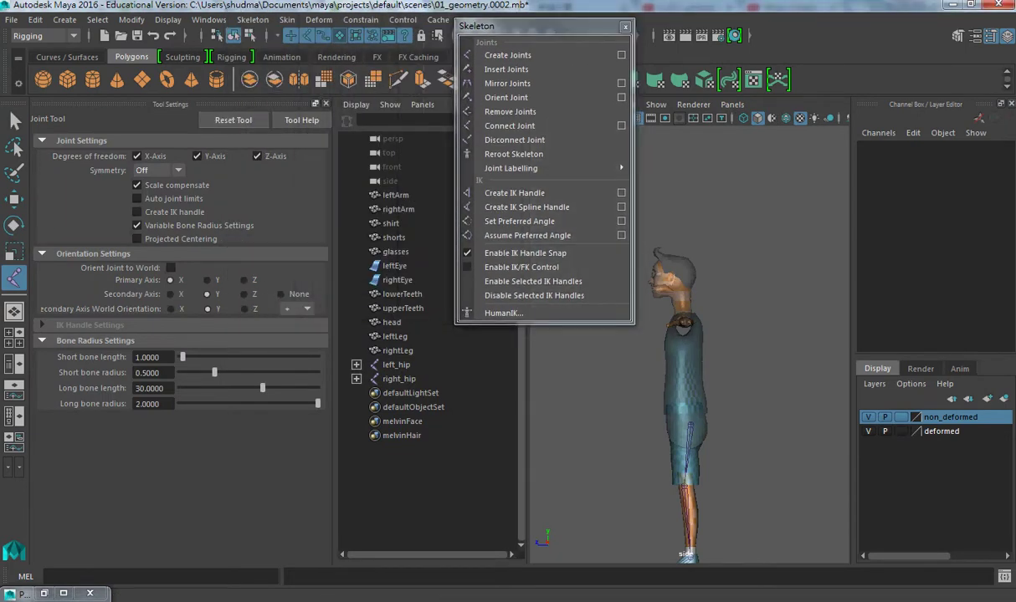
{"action": "left_click", "coordinate": [325, 103]}
{"action": "left_click", "coordinate": [625, 25]}
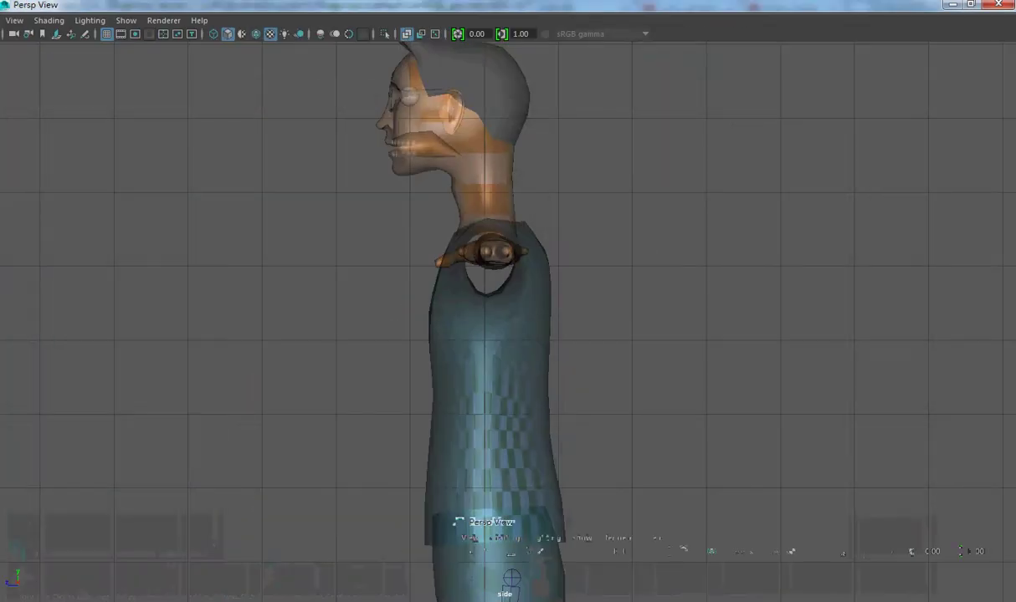
{"action": "scroll", "coordinate": [508, 318], "scroll_direction": "up", "scroll_amount": 3}
Place back joints from the hip up the spine to the base of the neck.
{"action": "left_click", "coordinate": [585, 431]}
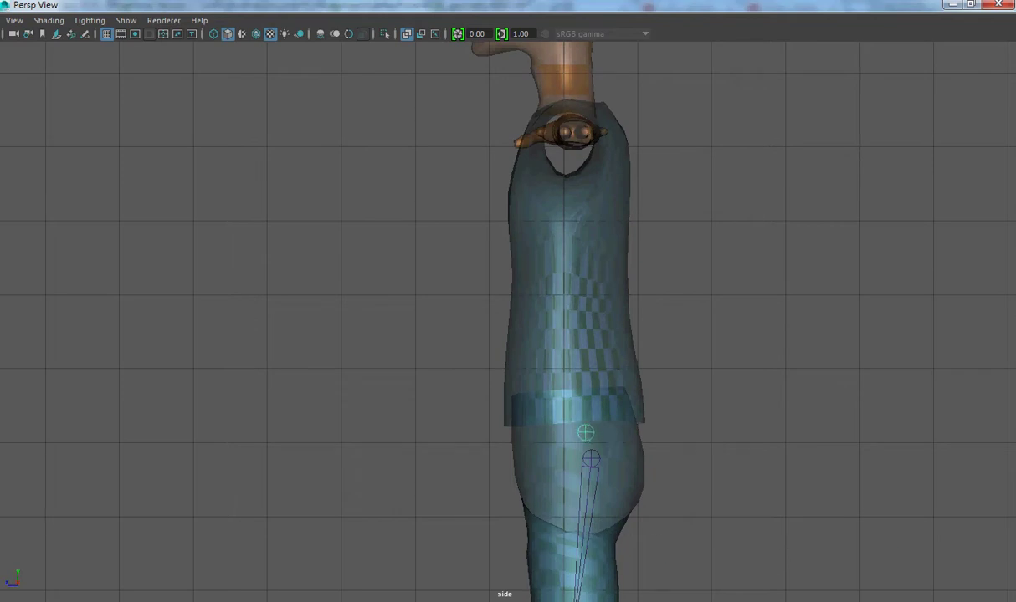
{"action": "left_click", "coordinate": [579, 399]}
{"action": "left_click", "coordinate": [578, 345]}
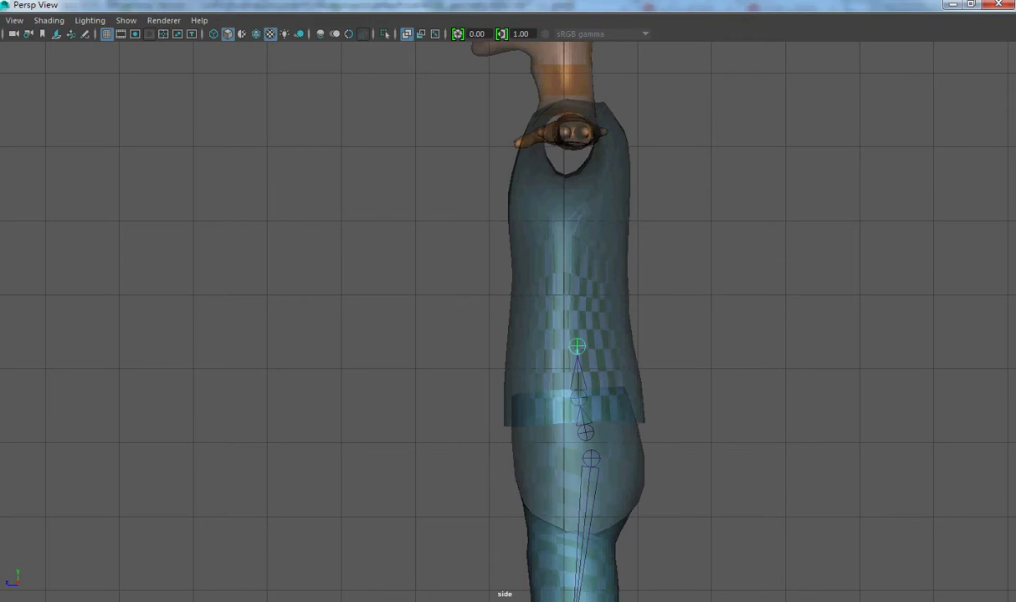
{"action": "middle_click_drag", "start_coordinate": [577, 345], "coordinate": [585, 369], "text": "alt"}
{"action": "left_click", "coordinate": [585, 329]}
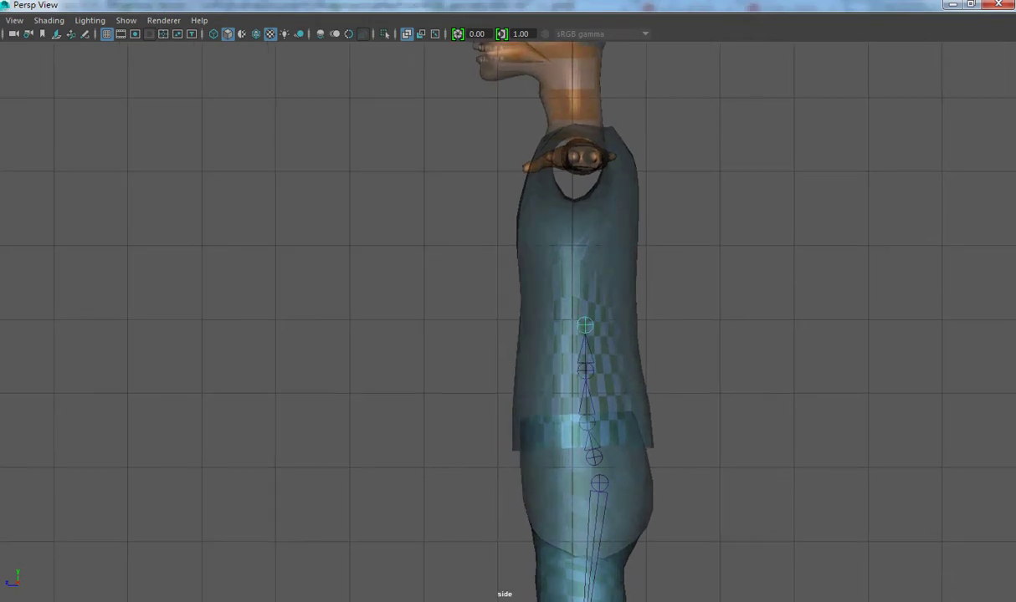
{"action": "left_click", "coordinate": [591, 286]}
{"action": "left_click_drag", "start_coordinate": [591, 286], "coordinate": [588, 288]}
{"action": "left_click", "coordinate": [587, 247]}
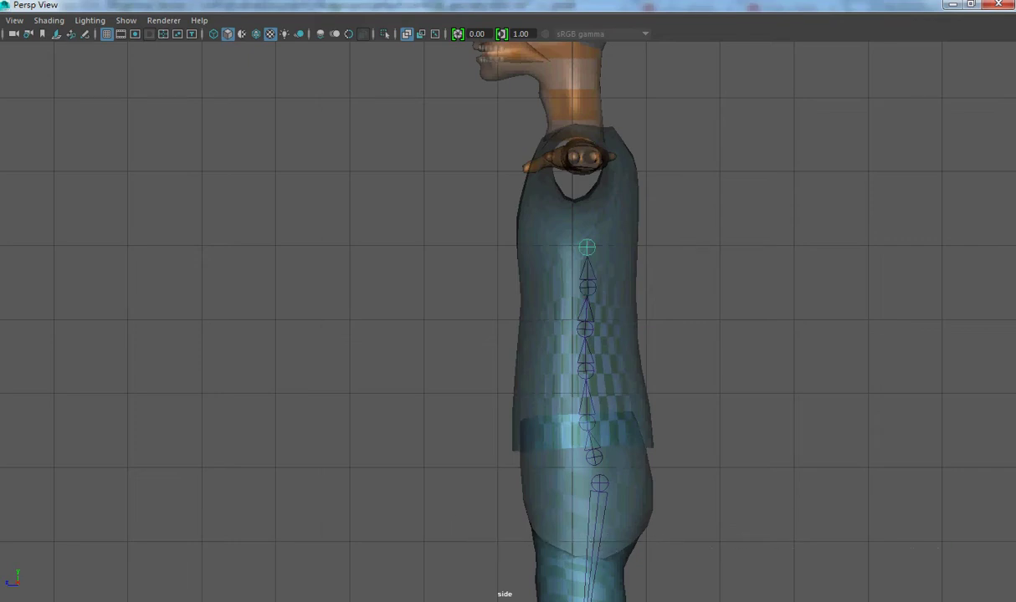
{"action": "left_click", "coordinate": [584, 210]}
{"action": "left_click", "coordinate": [587, 163]}
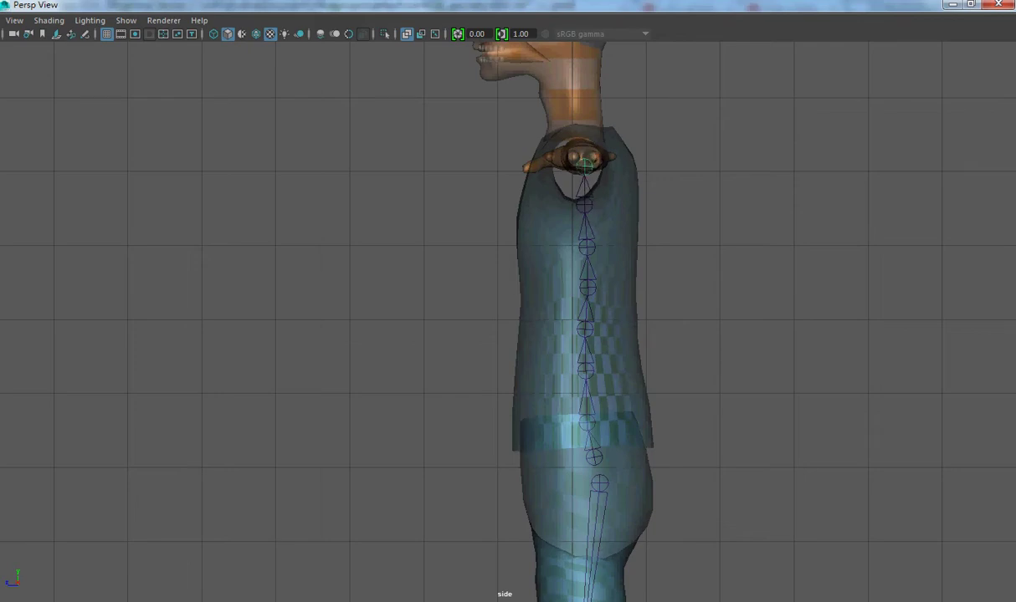
Continue the chain through the neck, skull, head top, jaw and chin, then finish it.
{"action": "mouse_move", "coordinate": [586, 163]}
{"action": "middle_mouse_down"}
{"action": "mouse_move", "coordinate": [581, 156]}
{"action": "mouse_move", "coordinate": [607, 234]}
{"action": "middle_mouse_up"}
{"action": "left_click", "coordinate": [603, 187]}
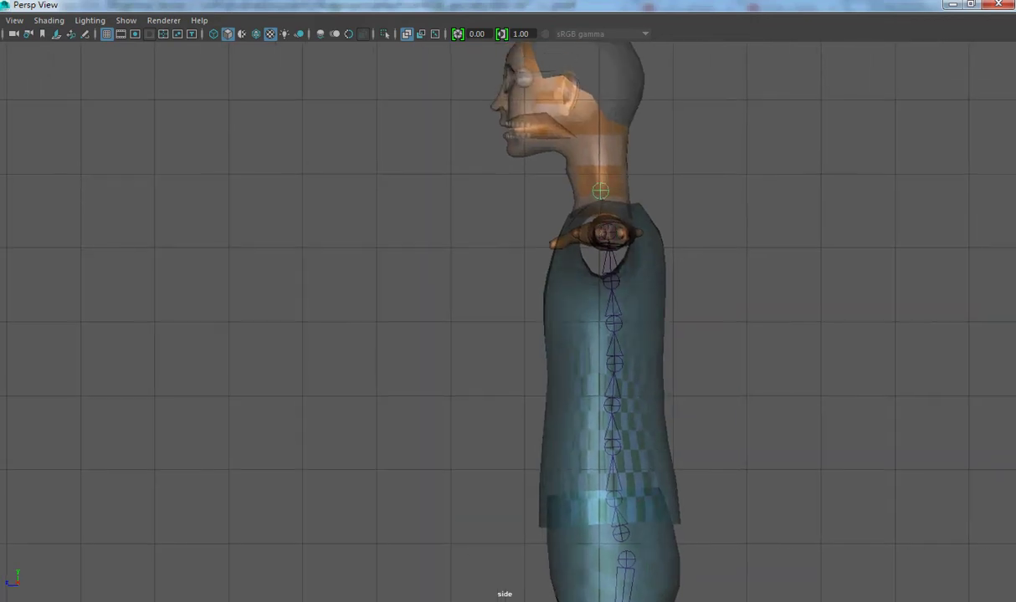
{"action": "left_click", "coordinate": [599, 154]}
{"action": "middle_click_drag", "start_coordinate": [599, 154], "coordinate": [600, 153]}
{"action": "left_click", "coordinate": [598, 129]}
{"action": "middle_click_drag", "start_coordinate": [586, 335], "coordinate": [619, 427], "text": "alt"}
{"action": "left_click", "coordinate": [637, 136]}
{"action": "left_click_drag", "start_coordinate": [569, 205], "coordinate": [584, 233]}
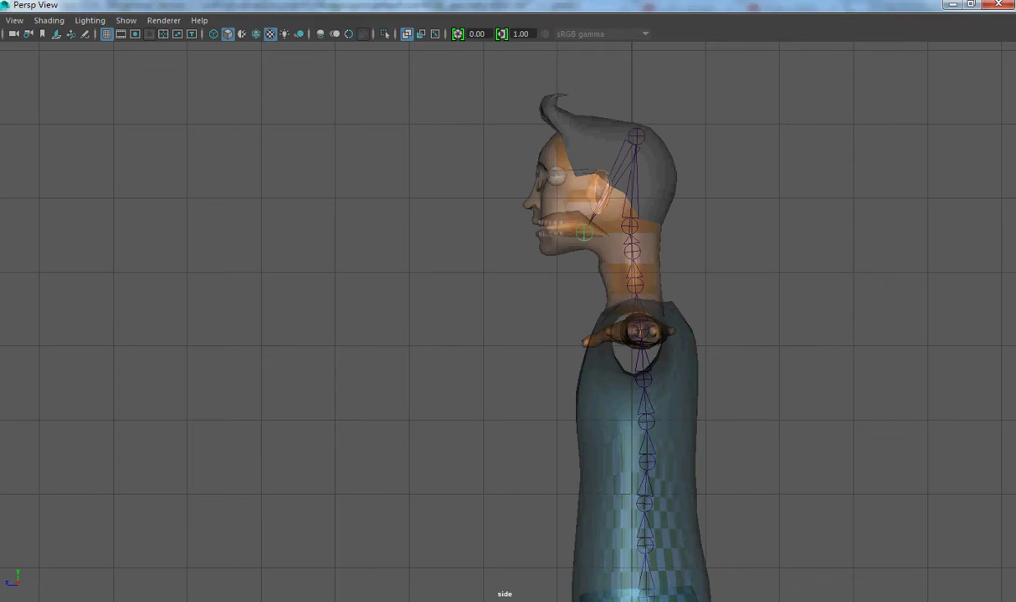
{"action": "left_click", "coordinate": [539, 251]}
{"action": "key", "text": "Return"}
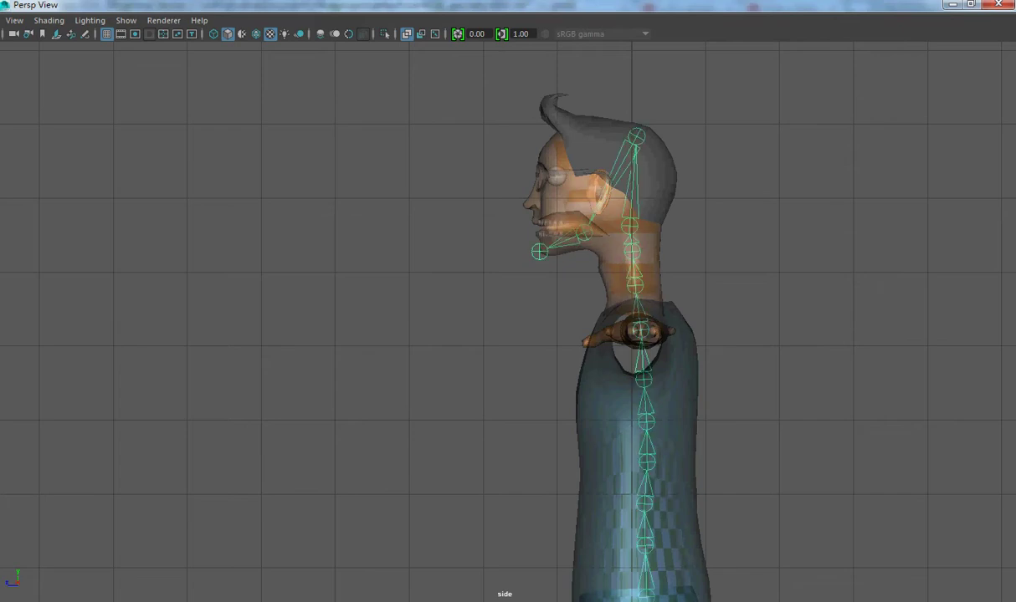
{"action": "mouse_move", "coordinate": [586, 502]}
{"action": "middle_mouse_down", "text": "alt"}
{"action": "mouse_move", "coordinate": [548, 322]}
{"action": "mouse_move", "coordinate": [553, 88]}
{"action": "mouse_move", "coordinate": [557, 464]}
{"action": "mouse_move", "coordinate": [519, 467]}
{"action": "middle_mouse_up", "text": "alt"}
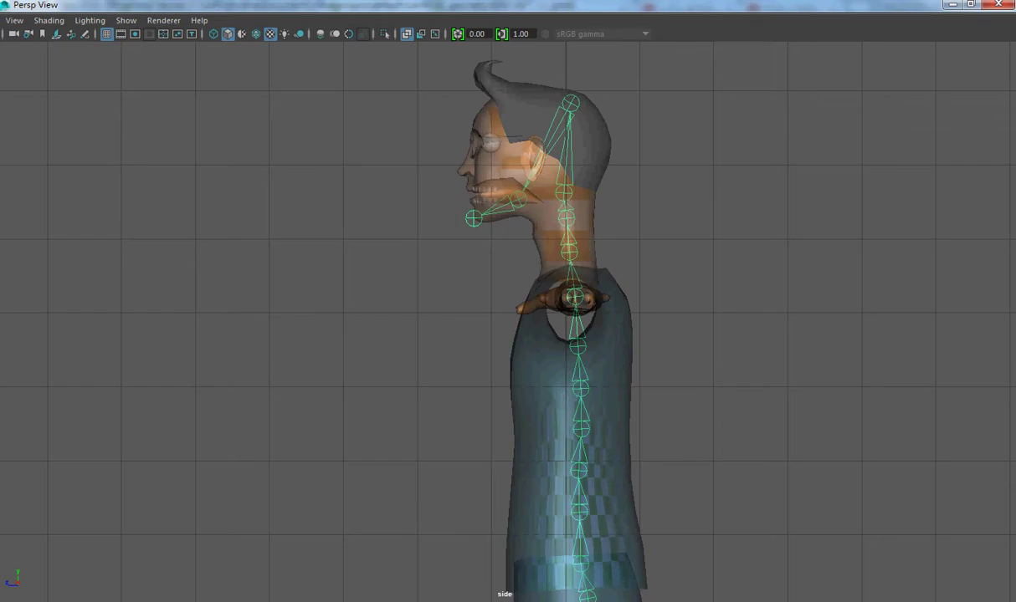
{"action": "middle_click_drag", "start_coordinate": [578, 503], "coordinate": [577, 363], "text": "alt"}
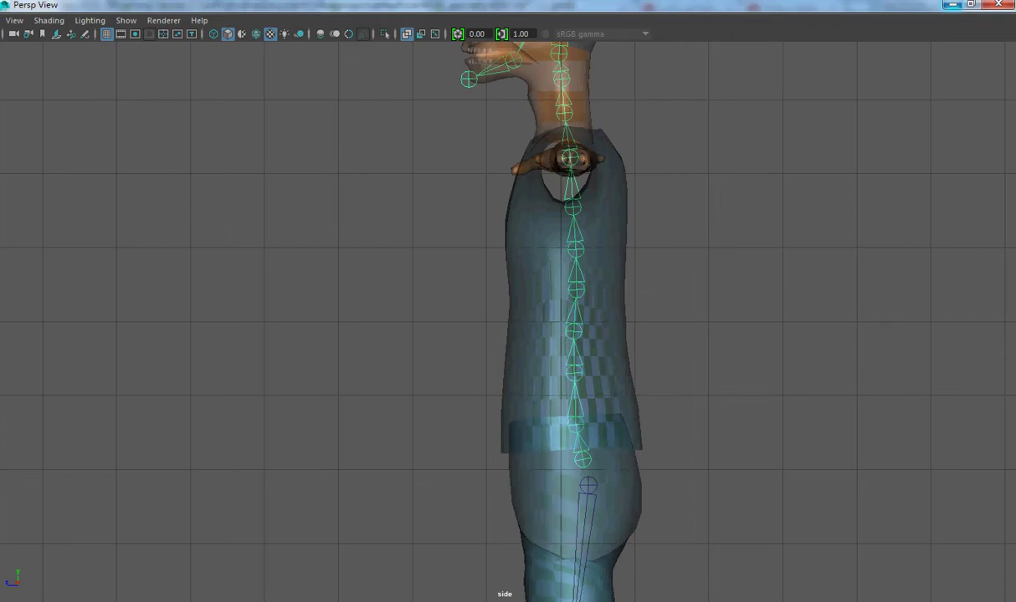
Restore the viewport window and expand joint1 in the Outliner to show its child joints.
{"action": "left_click", "coordinate": [971, 4]}
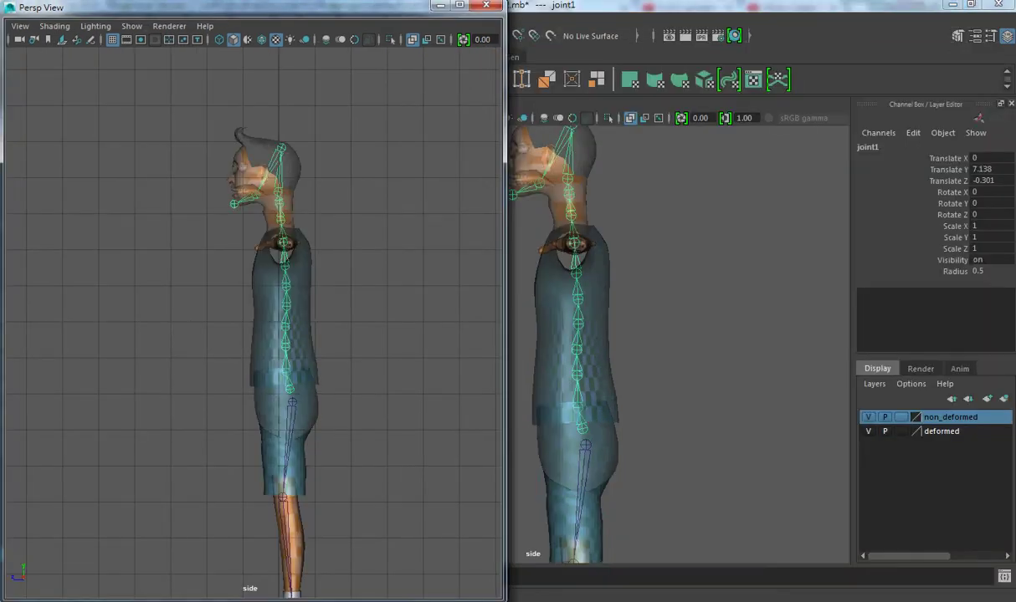
{"action": "key", "text": "super+Right"}
{"action": "key", "text": "super+Right"}
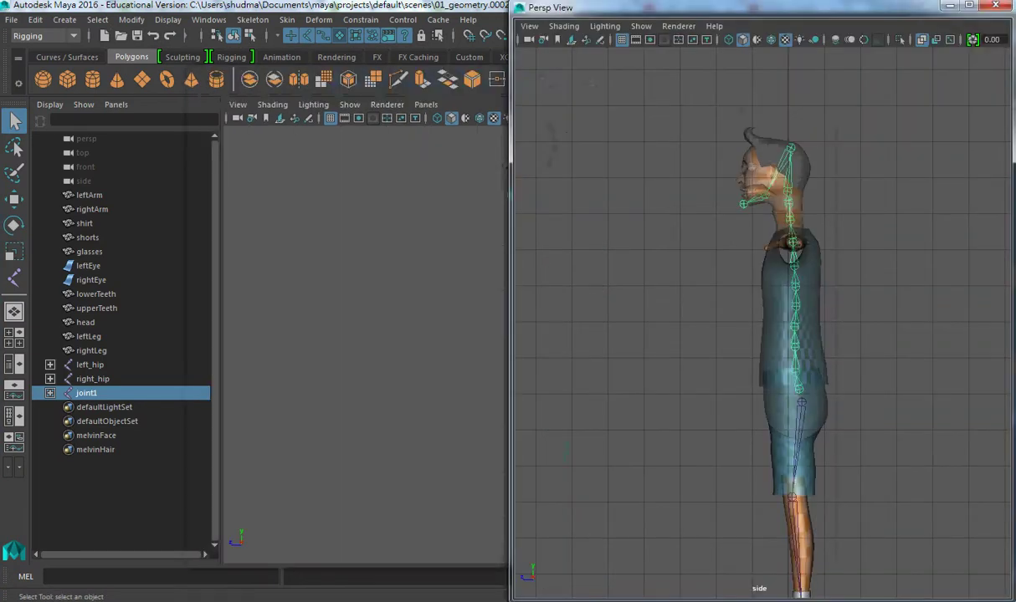
{"action": "left_click", "coordinate": [50, 393], "text": "shift"}
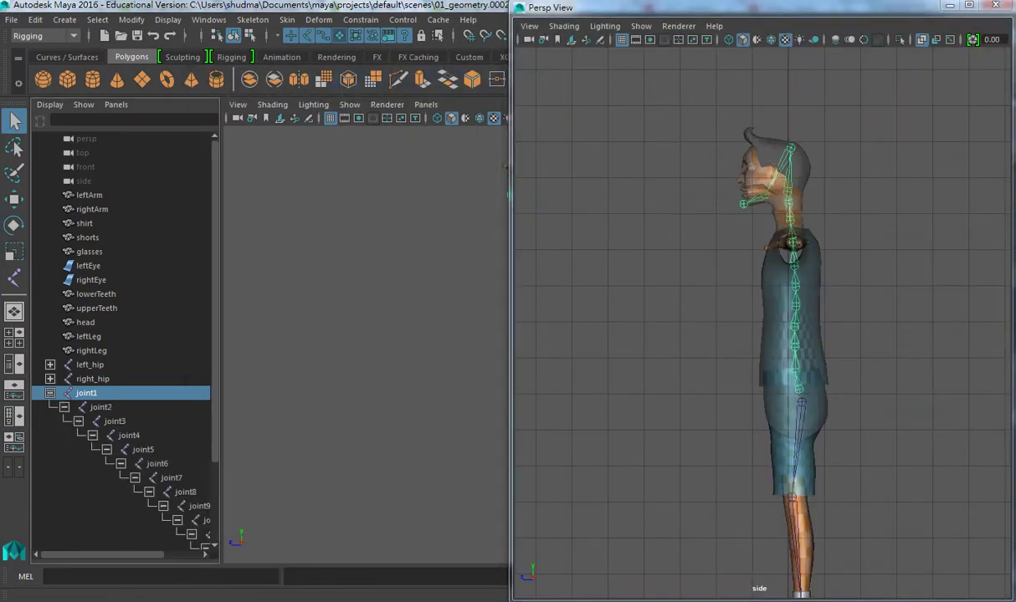
{"action": "left_click_drag", "start_coordinate": [220, 335], "coordinate": [288, 334]}
{"action": "scroll", "coordinate": [151, 334], "scroll_direction": "down", "scroll_amount": 1}
{"action": "scroll", "coordinate": [151, 334], "scroll_direction": "down", "scroll_amount": 2}
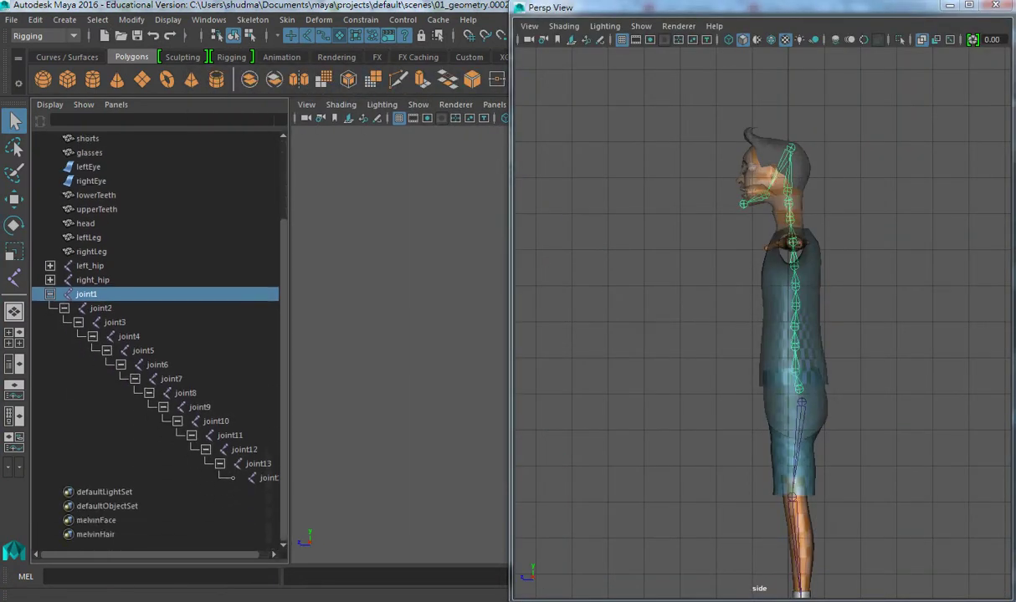
Rename joint1 to backRoot.
{"action": "double_click", "coordinate": [86, 295]}
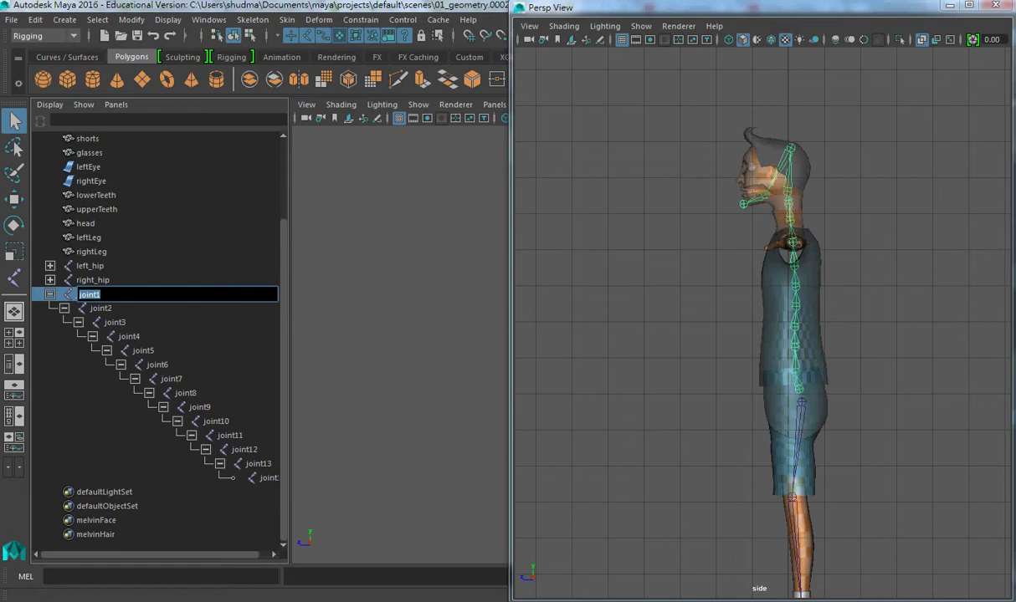
{"action": "type", "text": "backRoot"}
{"action": "left_click", "coordinate": [98, 295]}
{"action": "double_click", "coordinate": [81, 294]}
{"action": "key", "text": "Return"}
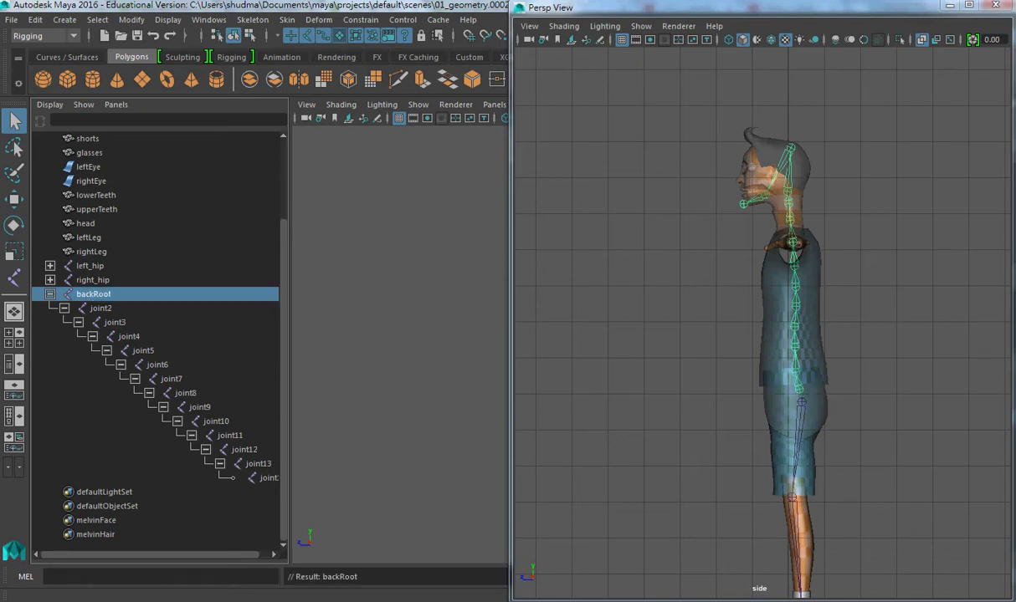
Rename joint2 to backA, correcting typos along the way.
{"action": "double_click", "coordinate": [100, 308]}
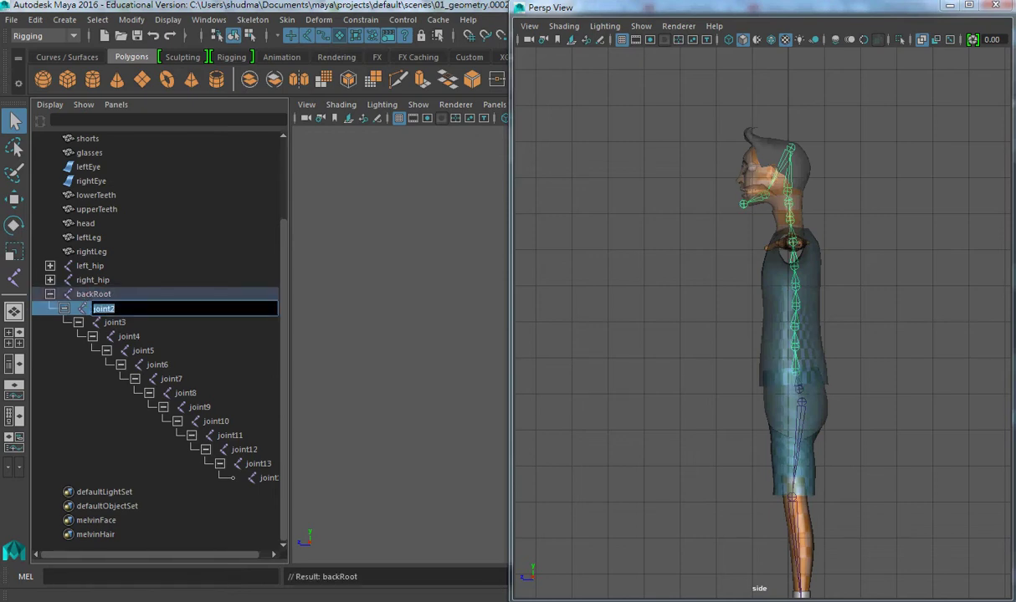
{"action": "type", "text": "bac"}
{"action": "key", "text": "BackSpace"}
{"action": "key", "text": "BackSpace"}
{"action": "key", "text": "BackSpace"}
{"action": "type", "text": "back"}
{"action": "type", "text": "A"}
{"action": "key", "text": "BackSpace"}
{"action": "key", "text": "ctrl+a"}
{"action": "key", "text": "End"}
{"action": "type", "text": "A"}
{"action": "key", "text": "Return"}
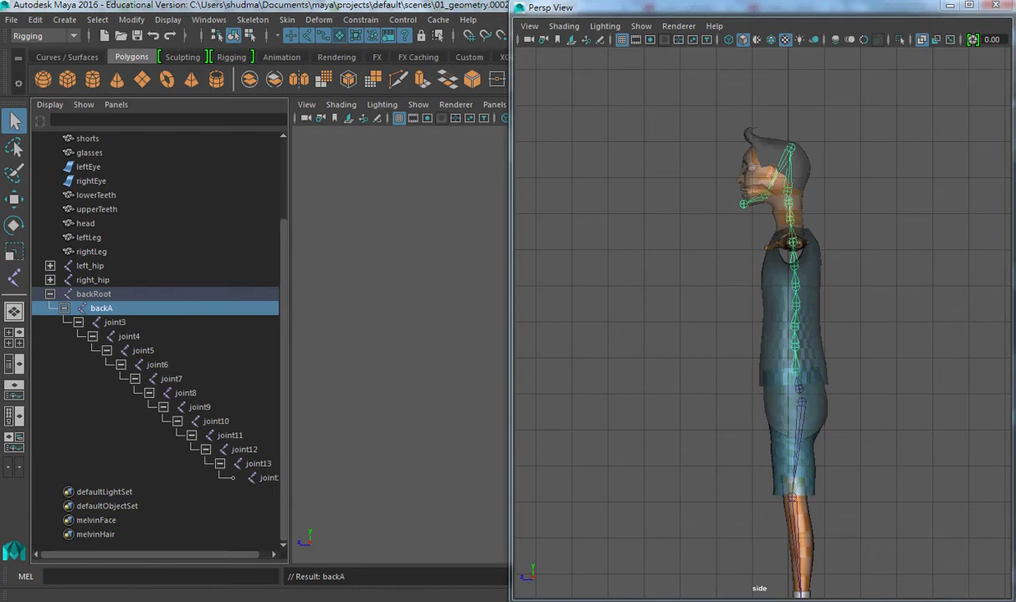
Rename joint3, joint4 and joint5 to backB, backC and backD.
{"action": "double_click", "coordinate": [115, 322]}
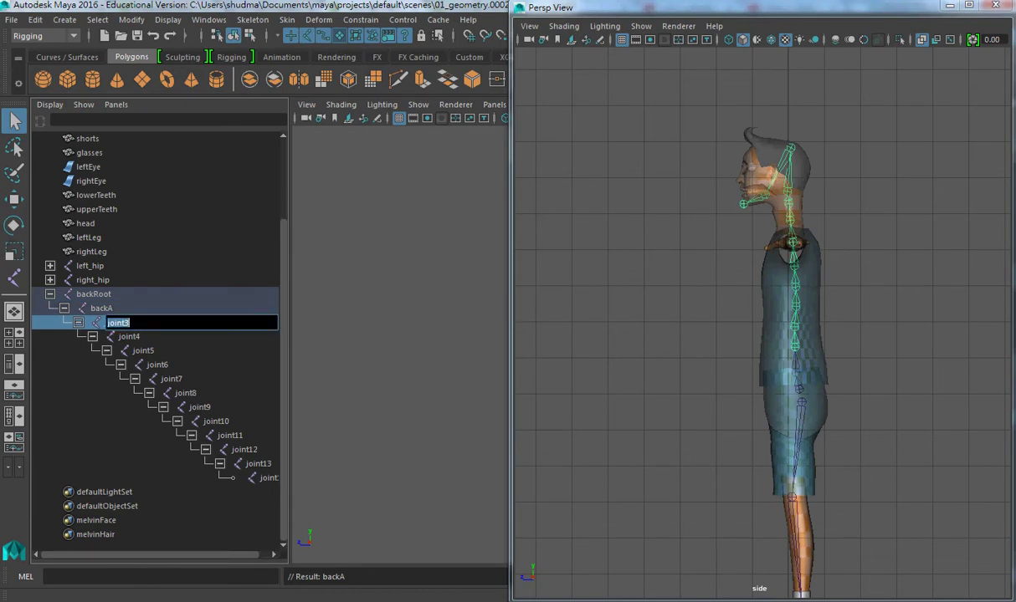
{"action": "type", "text": "back"}
{"action": "type", "text": "B"}
{"action": "key", "text": "Return"}
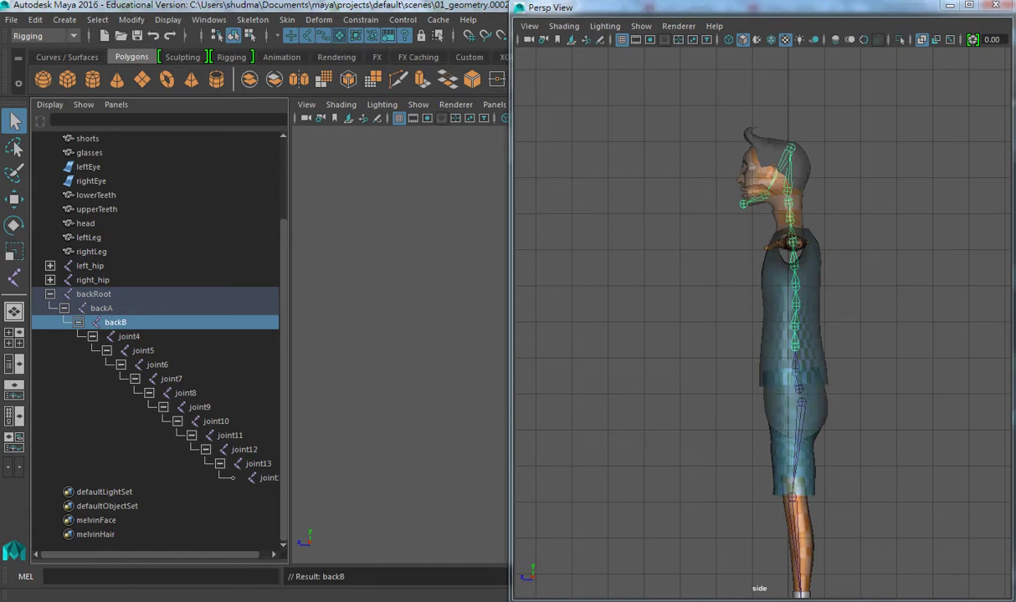
{"action": "double_click", "coordinate": [130, 337]}
{"action": "type", "text": "backC"}
{"action": "key", "text": "Return"}
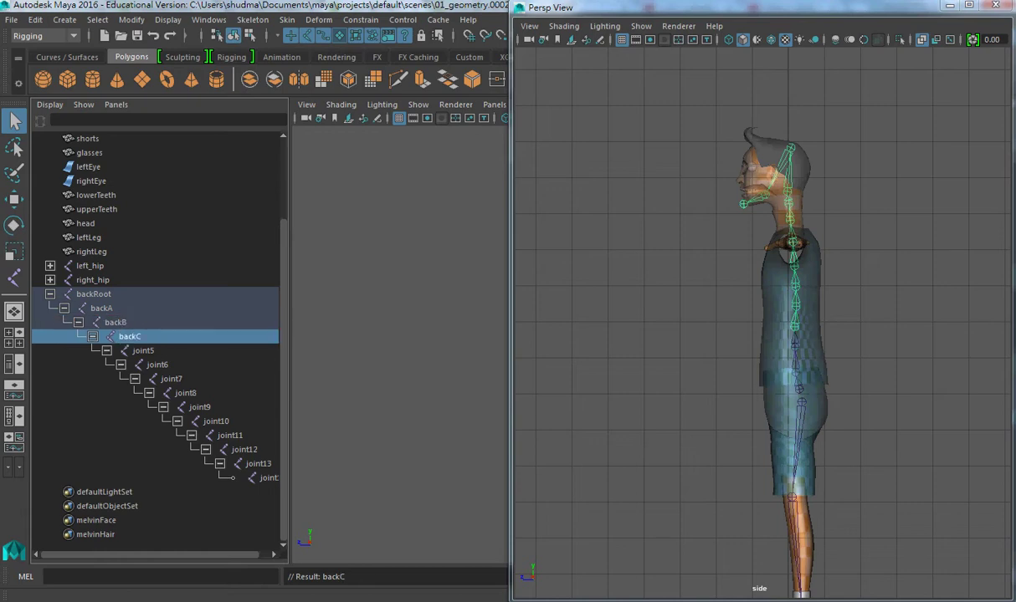
{"action": "double_click", "coordinate": [143, 351]}
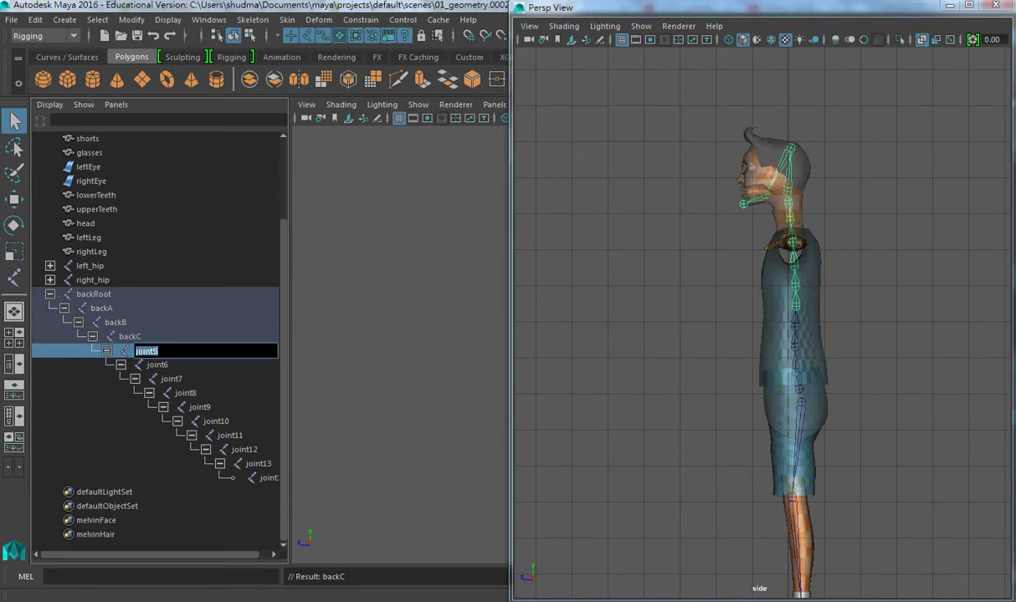
{"action": "type", "text": "back"}
{"action": "type", "text": "D"}
{"action": "key", "text": "Return"}
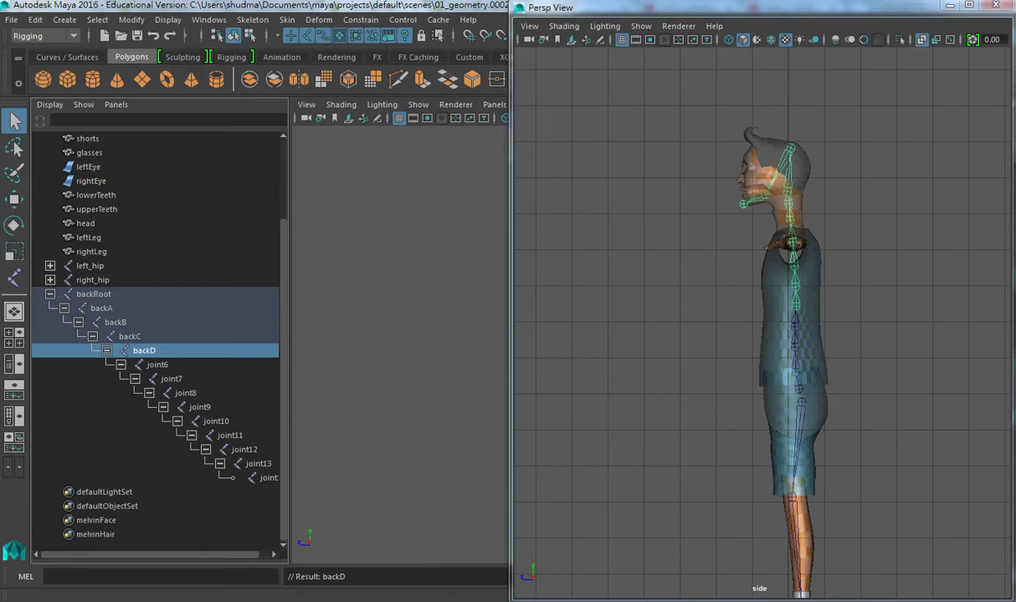
Rename joint6, joint7 and joint8 to backE, backF and backShoulder.
{"action": "double_click", "coordinate": [158, 365]}
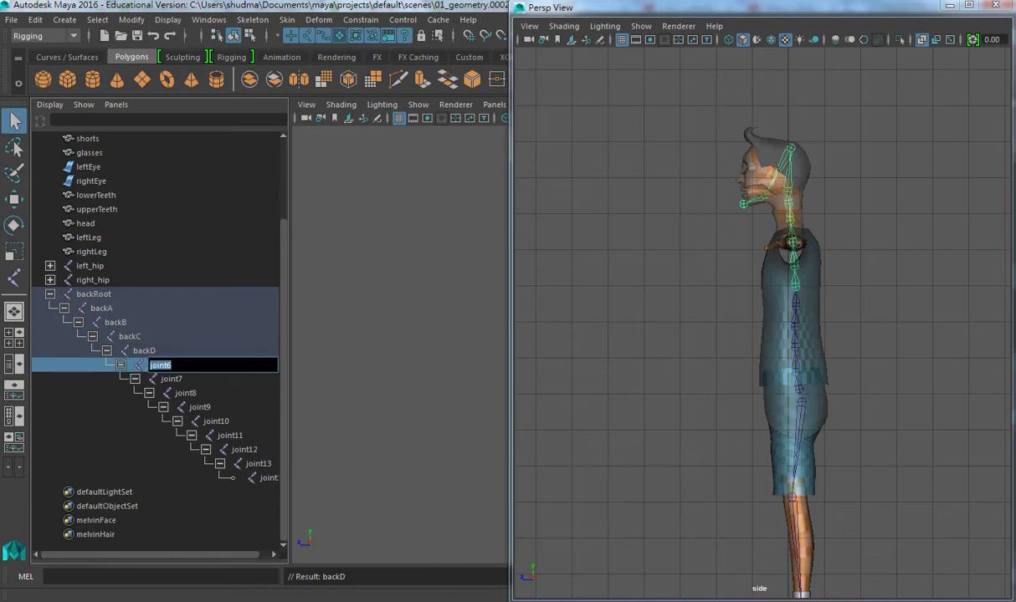
{"action": "type", "text": "back"}
{"action": "type", "text": "E"}
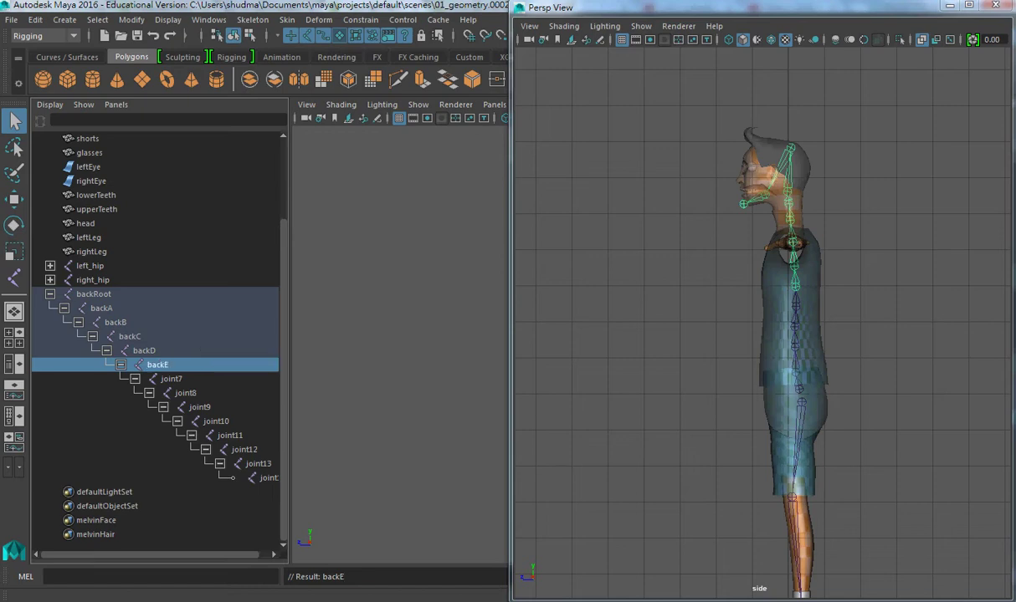
{"action": "double_click", "coordinate": [172, 379]}
{"action": "type", "text": "back"}
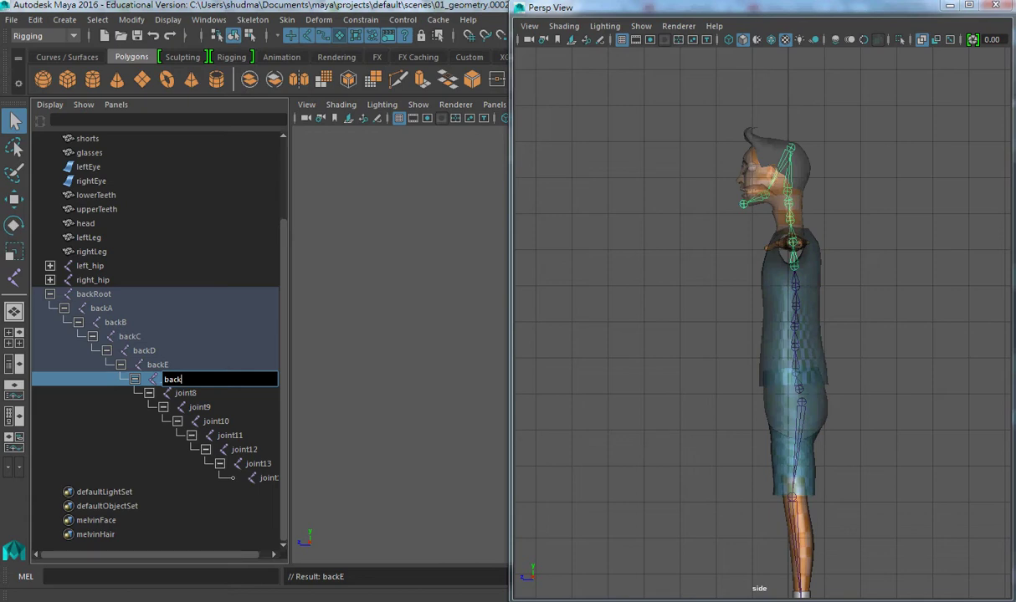
{"action": "type", "text": "F"}
{"action": "key", "text": "Return"}
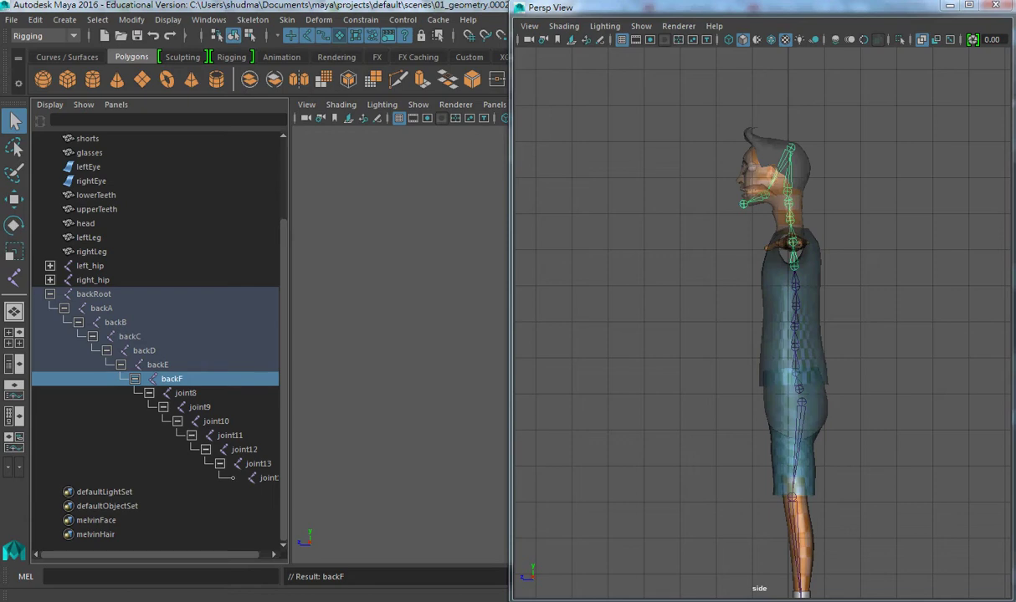
{"action": "double_click", "coordinate": [189, 393]}
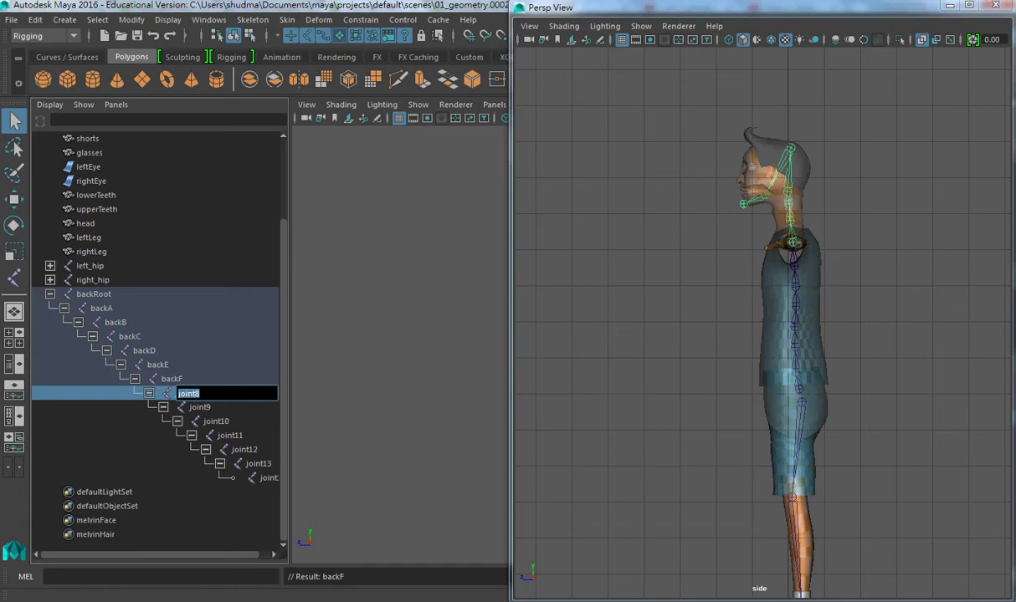
{"action": "type", "text": "backShoulder"}
Confirm backShoulder and rename joint9 and joint10 to neckA and neckB.
{"action": "key", "text": "Return"}
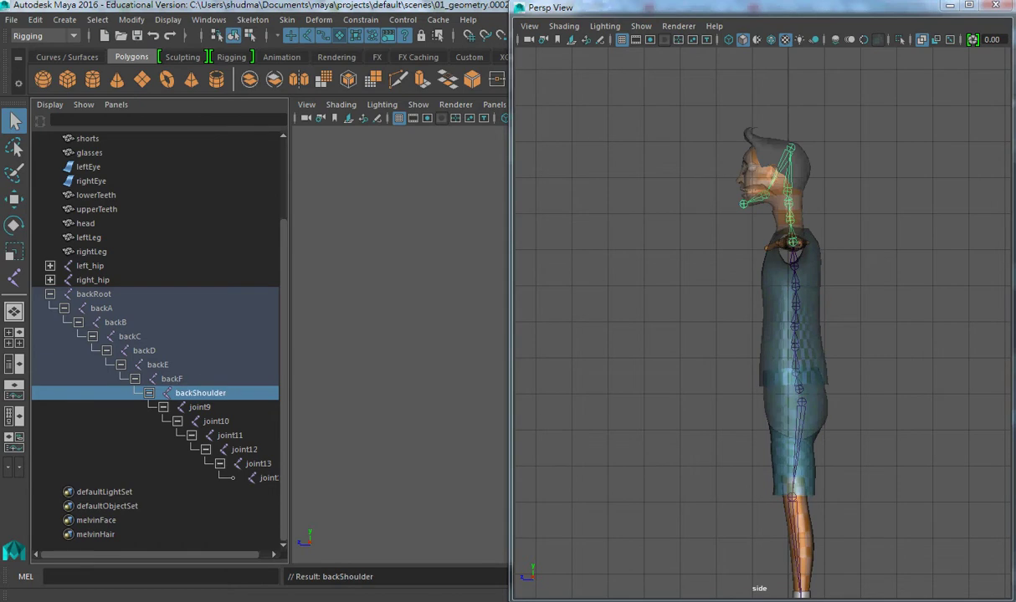
{"action": "double_click", "coordinate": [200, 407]}
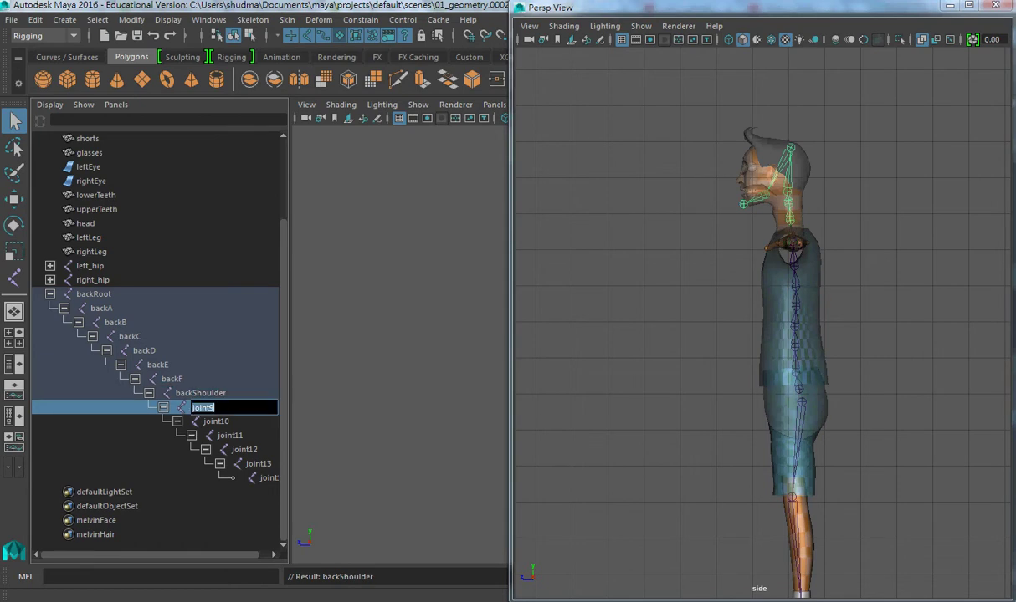
{"action": "type", "text": "neckA"}
{"action": "key", "text": "Return"}
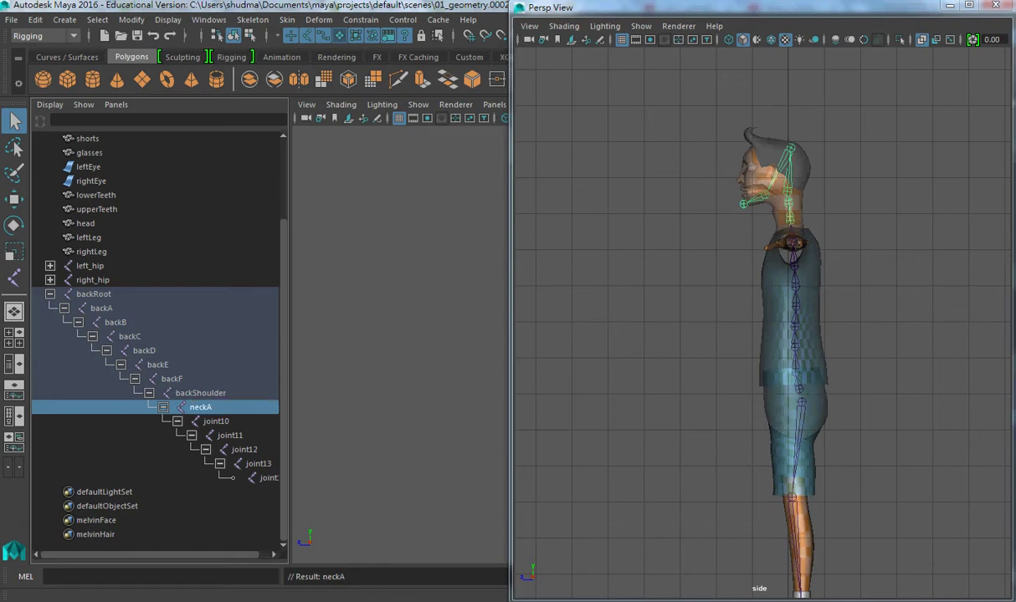
{"action": "double_click", "coordinate": [215, 421]}
{"action": "type", "text": "neckB"}
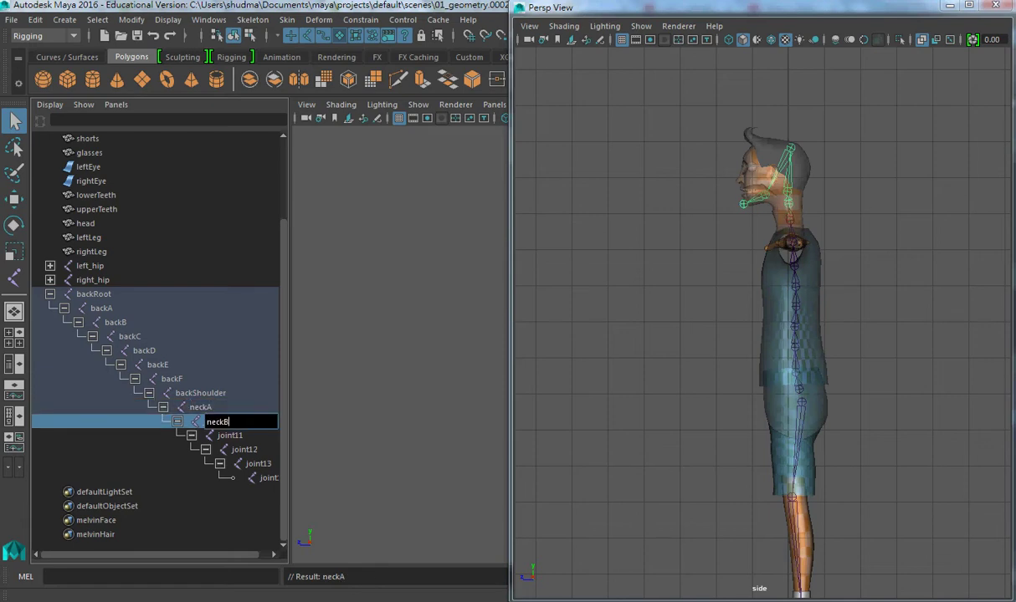
{"action": "key", "text": "Return"}
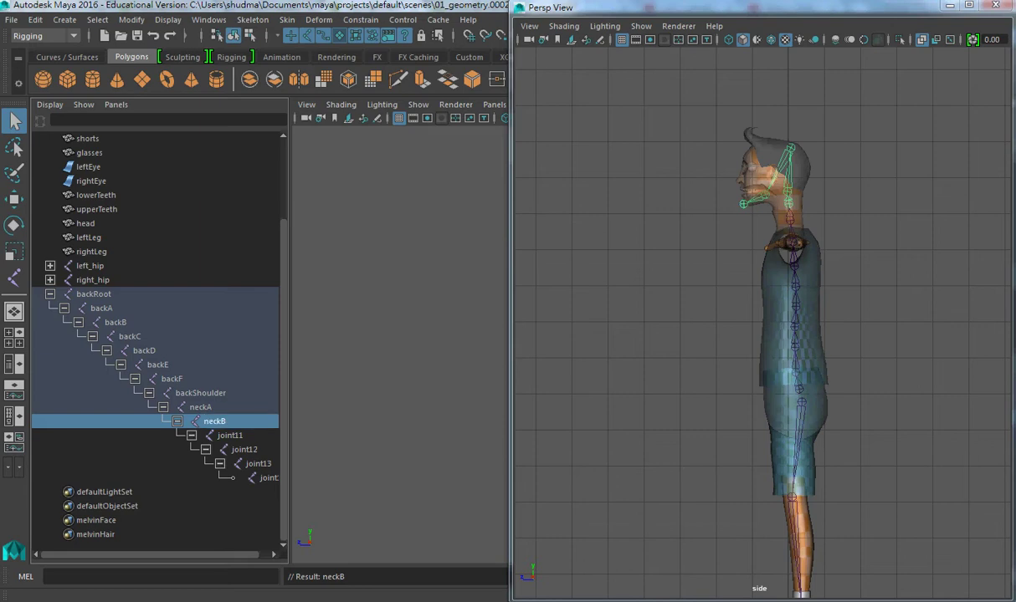
Rename joint11 and joint12 to neckC and Skull.
{"action": "double_click", "coordinate": [230, 435]}
{"action": "type", "text": "neckC"}
{"action": "key", "text": "Return"}
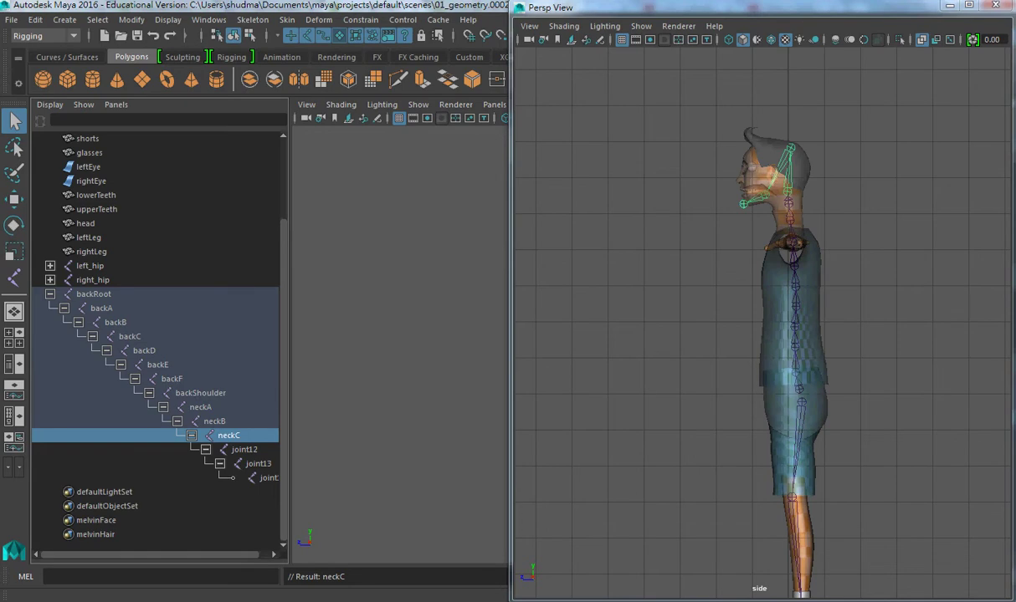
{"action": "double_click", "coordinate": [244, 449]}
{"action": "type", "text": "Skull"}
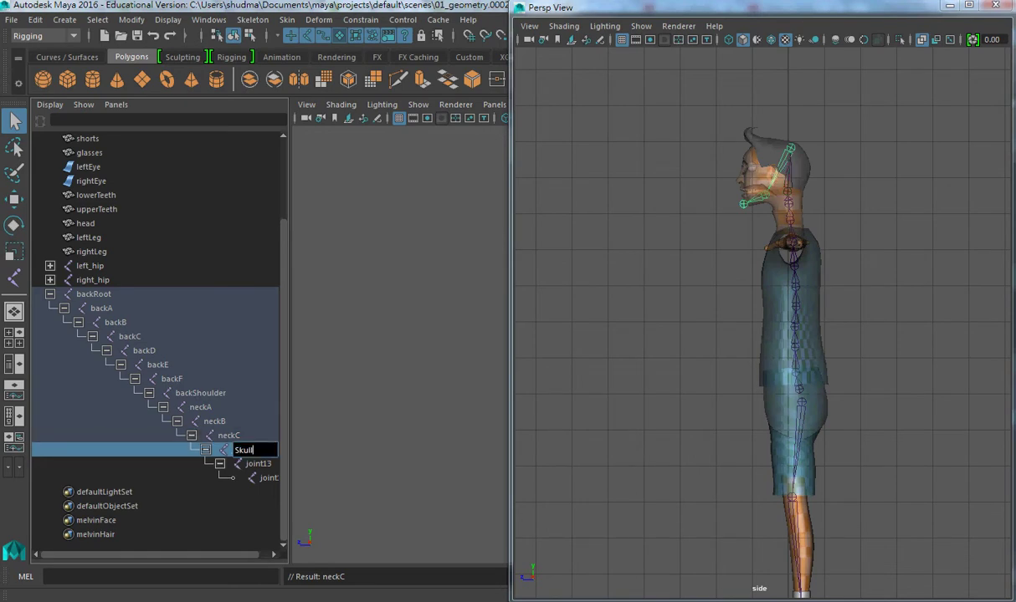
{"action": "key", "text": "Return"}
Rename joint13 to jawOpen and joint14 to jawChin.
{"action": "double_click", "coordinate": [257, 464]}
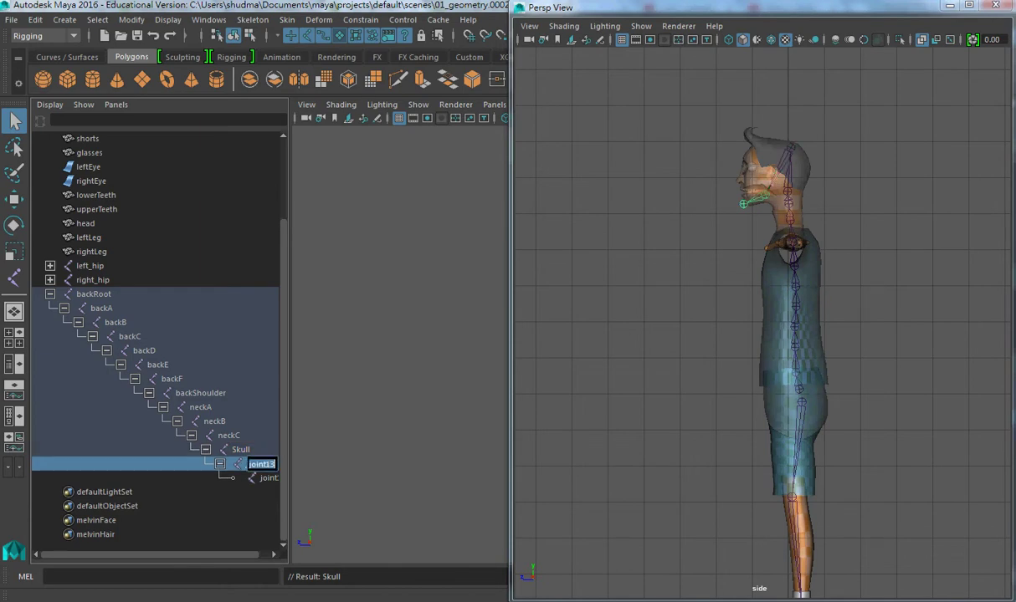
{"action": "type", "text": "ja"}
{"action": "type", "text": "wOpen"}
{"action": "key", "text": "Return"}
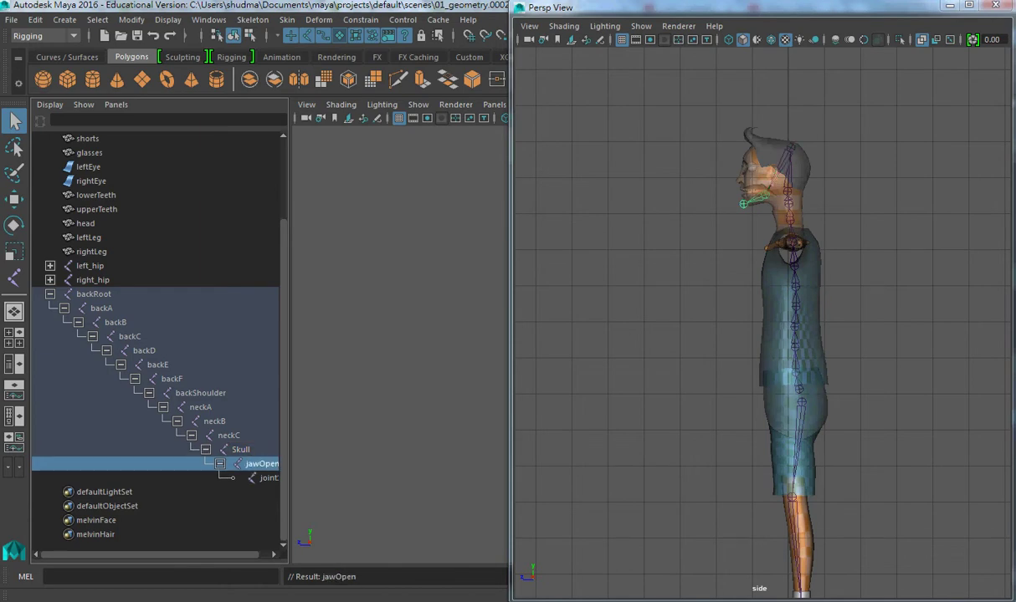
{"action": "left_click_drag", "start_coordinate": [289, 335], "coordinate": [381, 335]}
{"action": "double_click", "coordinate": [269, 478]}
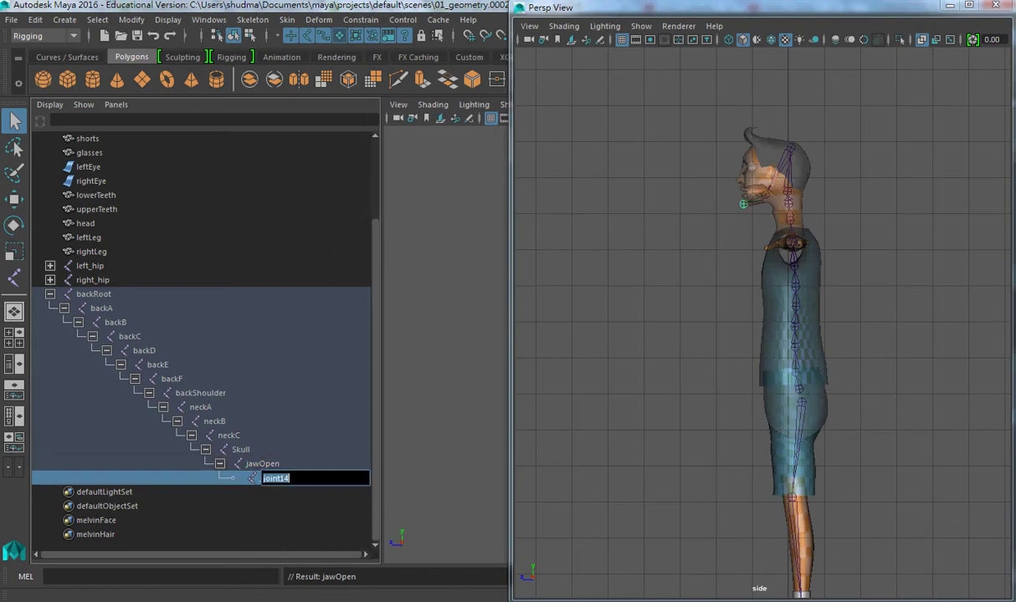
{"action": "type", "text": "jawChin"}
{"action": "key", "text": "Return"}
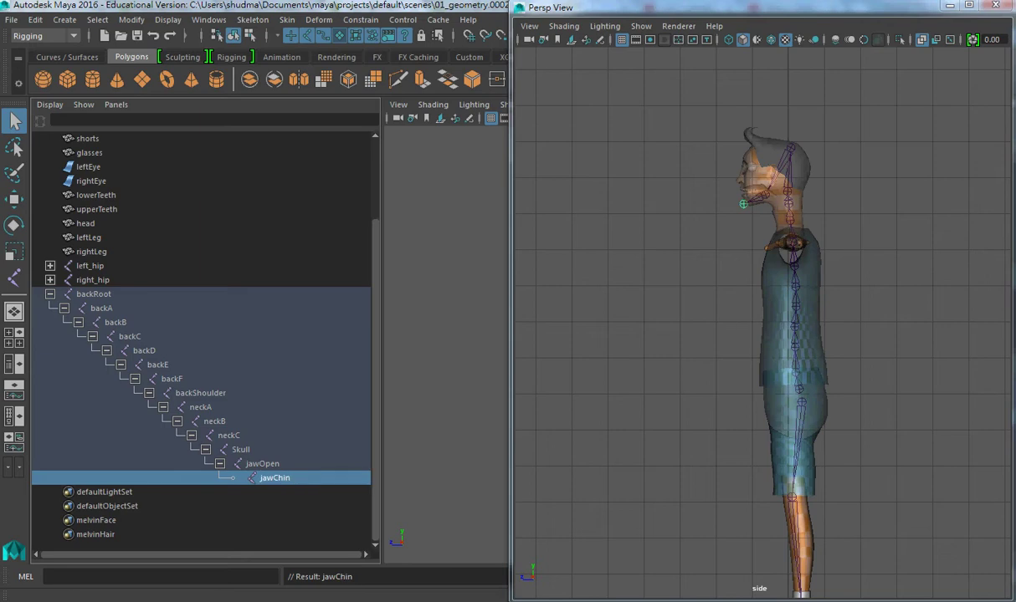
Page through the Evernote screenshots to the one showing the rotate -r 180 0 0 command.
{"action": "left_click", "coordinate": [188, 544]}
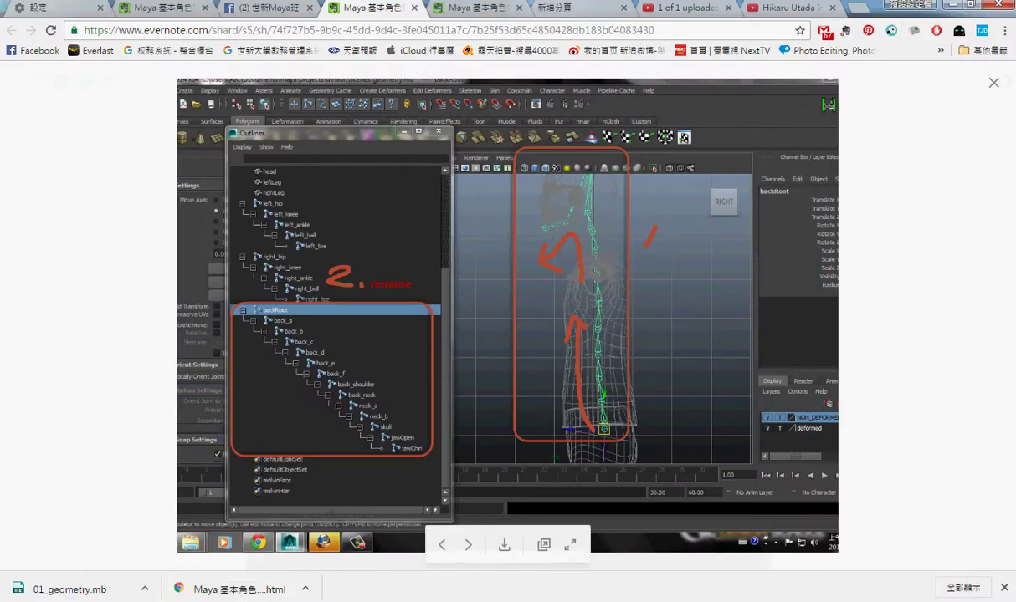
{"action": "key", "text": "Right"}
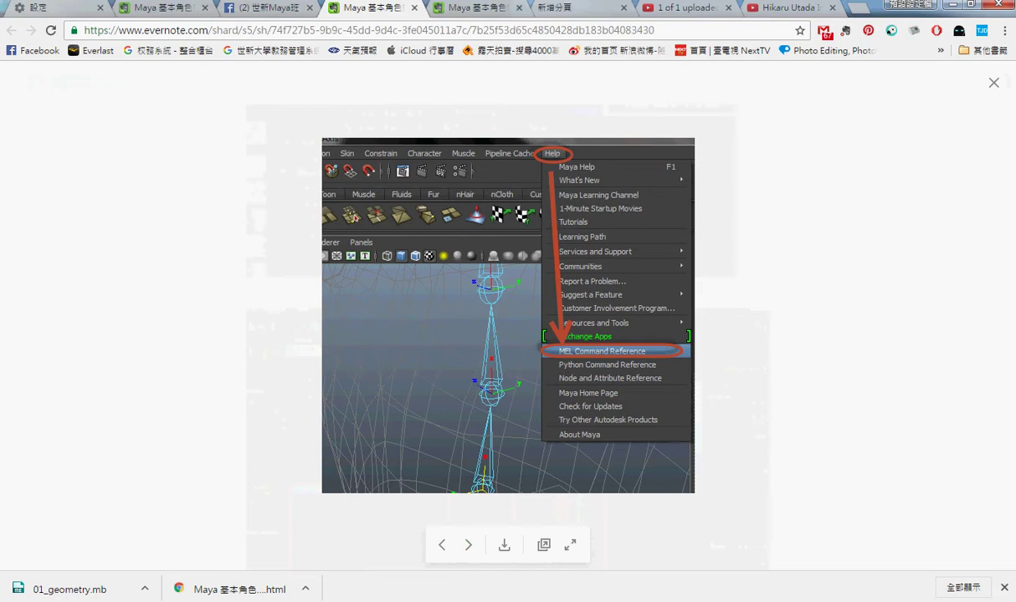
{"action": "key", "text": "Right"}
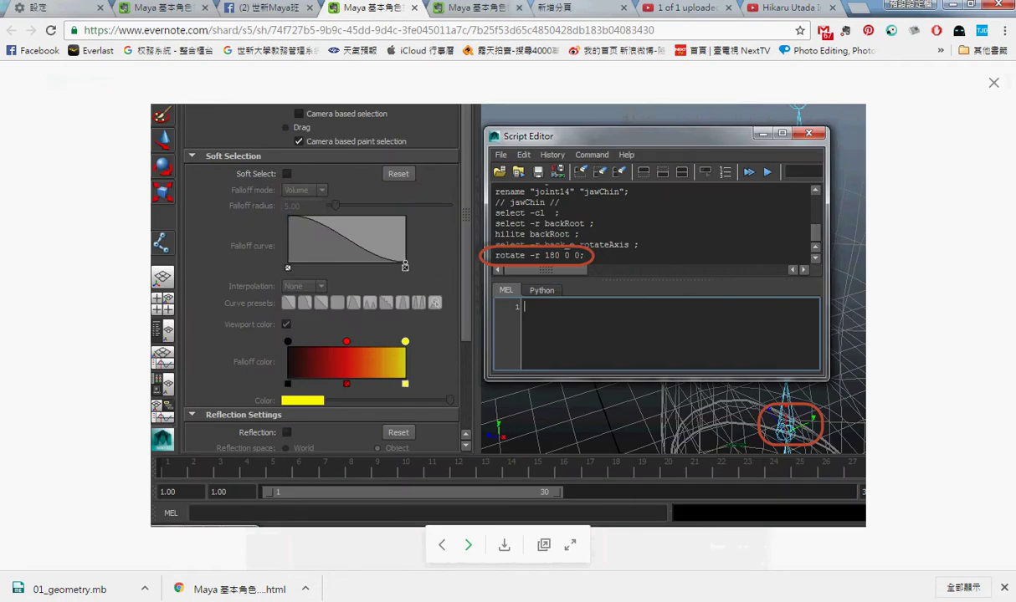
{"action": "key", "text": "Left"}
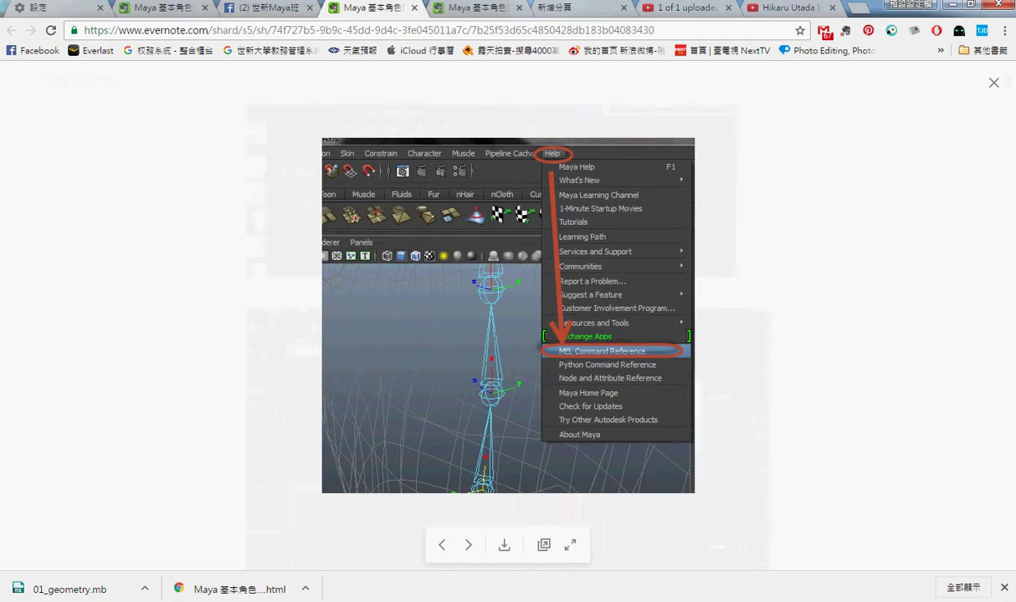
{"action": "key", "text": "Right"}
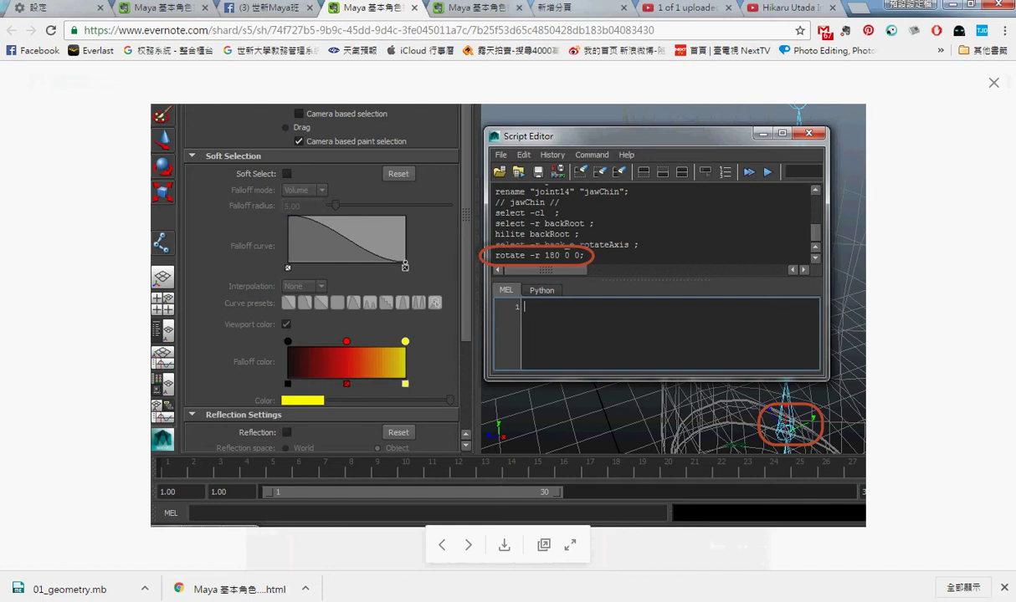
{"action": "key", "text": "alt+Tab"}
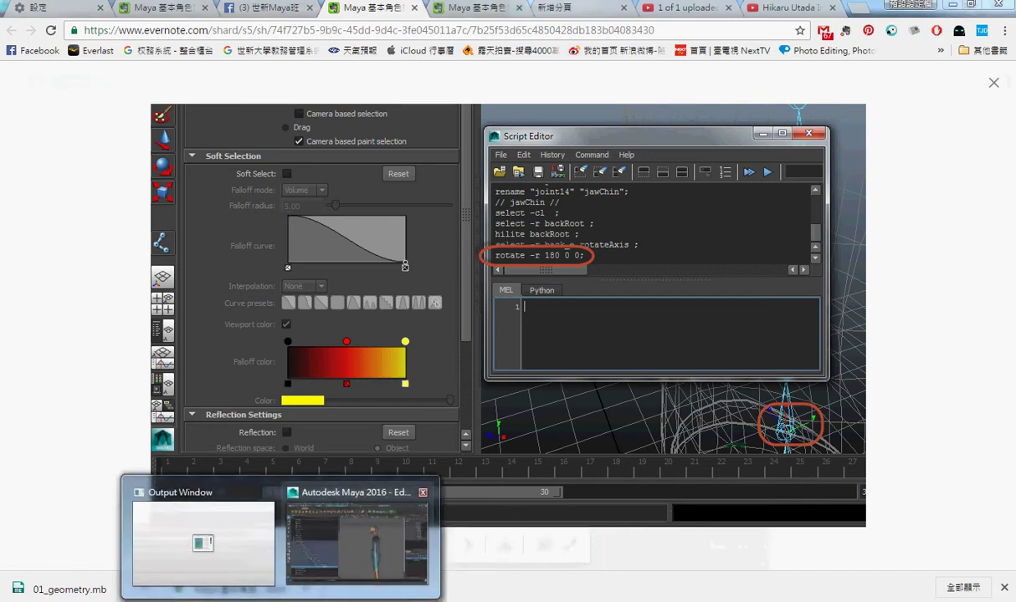
Open Help > Maya Scripting Reference > MEL Command Reference in the browser.
{"action": "left_click_drag", "start_coordinate": [569, 7], "coordinate": [580, 93]}
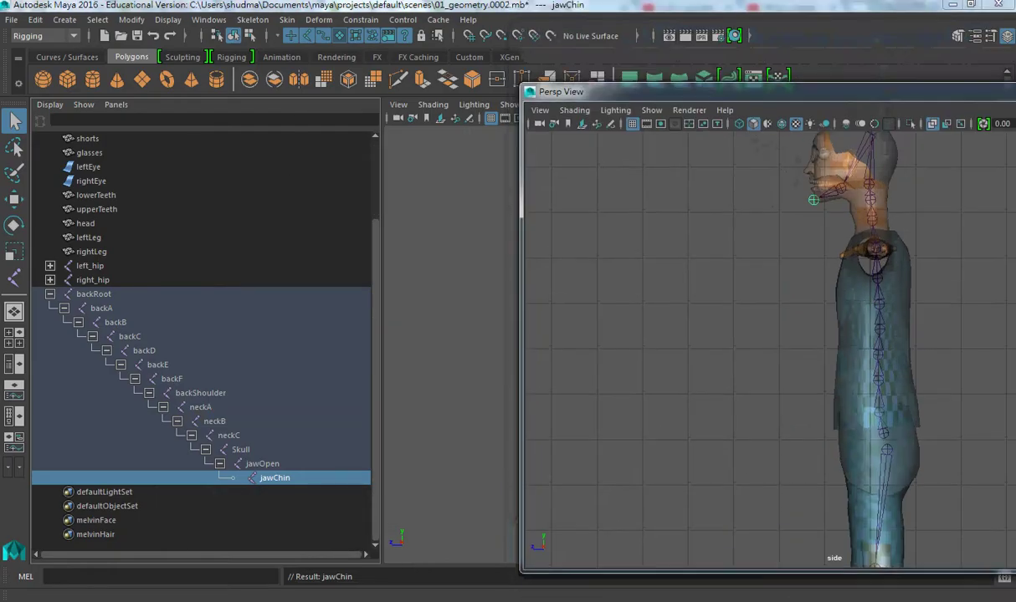
{"action": "left_click", "coordinate": [468, 20]}
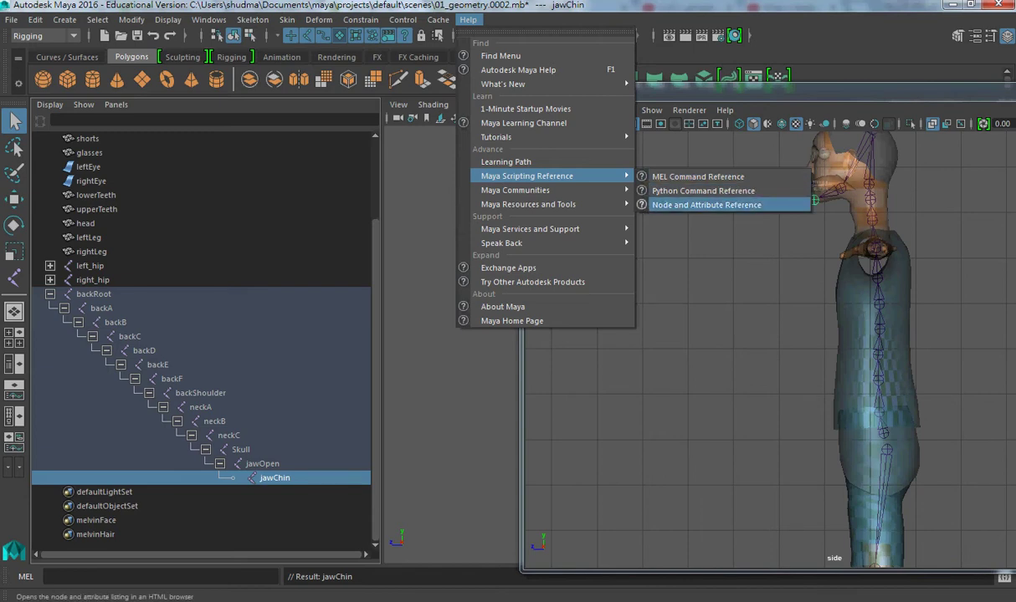
{"action": "left_click", "coordinate": [697, 176]}
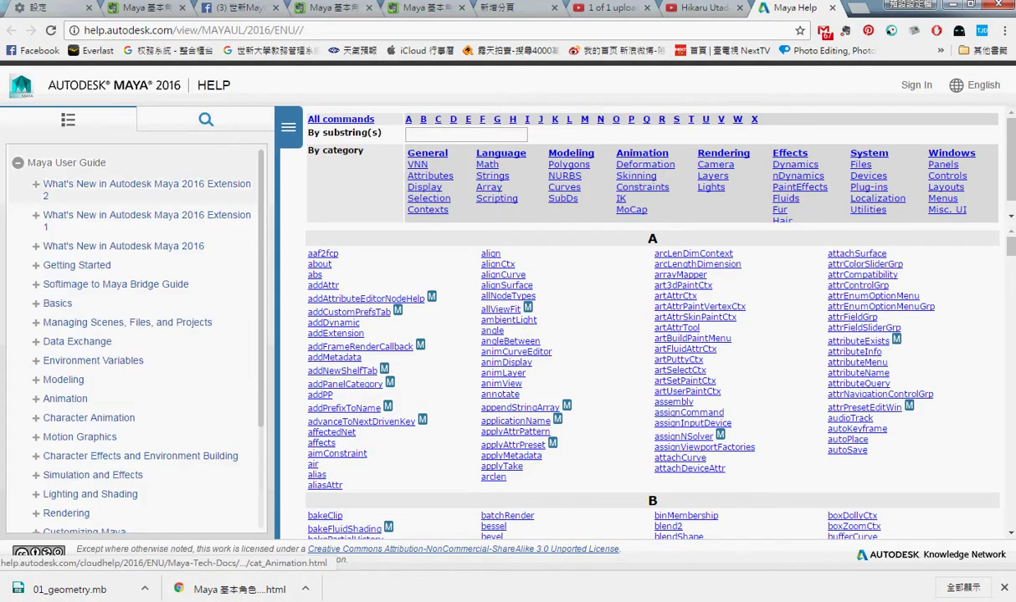
Open the rotate command's page from the R section of the MEL command index.
{"action": "left_click", "coordinate": [661, 120]}
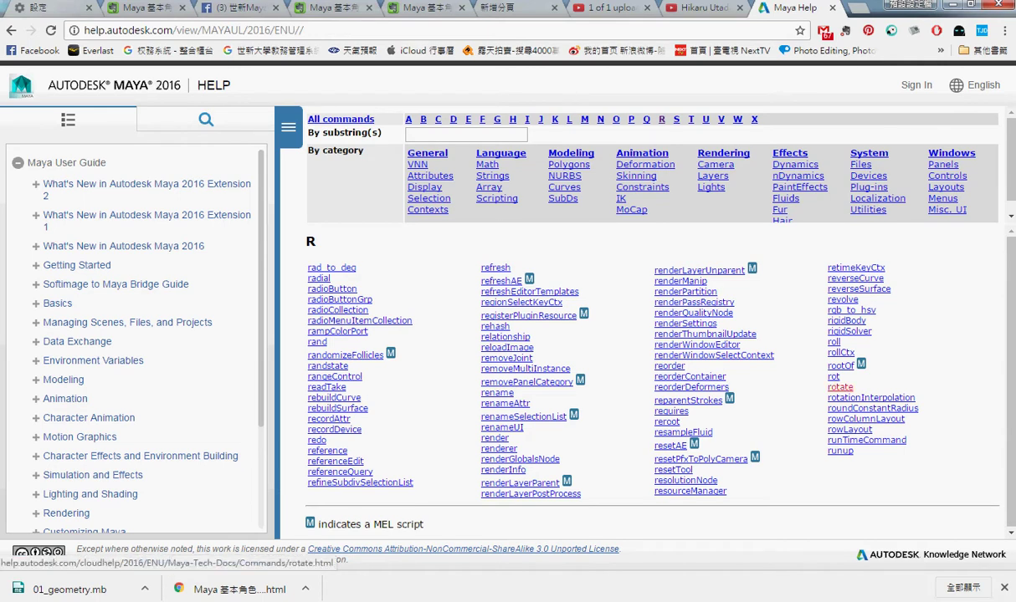
{"action": "left_click", "coordinate": [840, 387]}
{"action": "scroll", "coordinate": [841, 387], "scroll_direction": "down", "scroll_amount": 2}
{"action": "scroll", "coordinate": [653, 377], "scroll_direction": "up", "scroll_amount": 3}
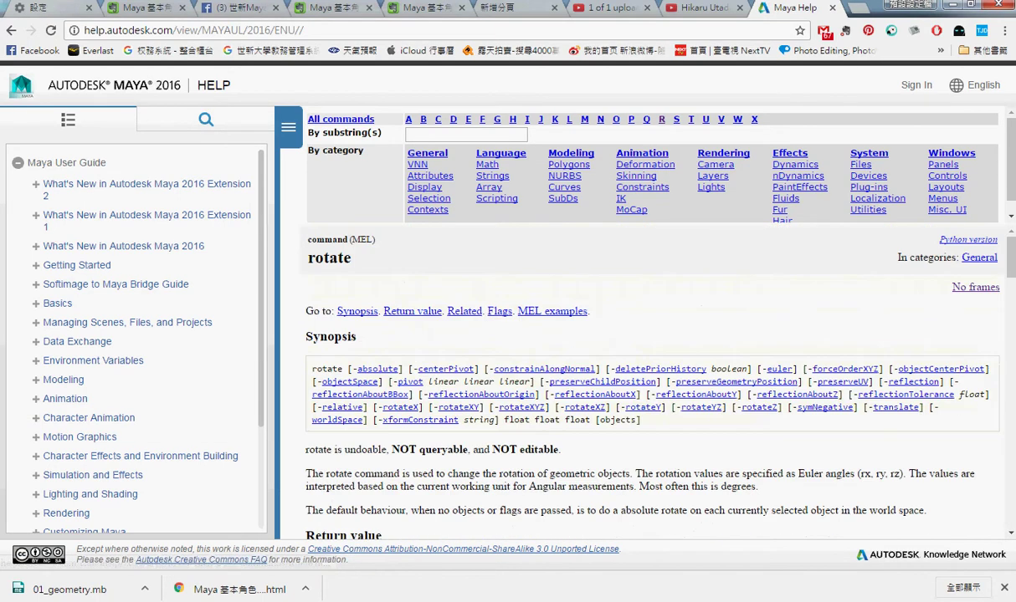
Scroll to the MEL examples and highlight 'rotate -r 45deg 0 0;'.
{"action": "scroll", "coordinate": [653, 376], "scroll_direction": "down", "scroll_amount": 1}
{"action": "scroll", "coordinate": [652, 377], "scroll_direction": "down", "scroll_amount": 2}
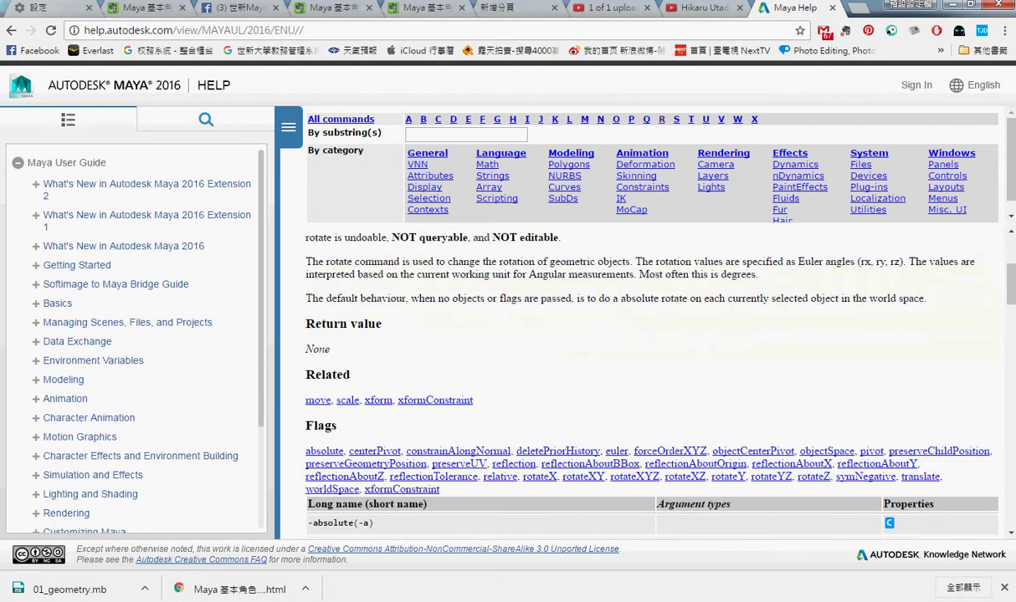
{"action": "scroll", "coordinate": [653, 377], "scroll_direction": "down", "scroll_amount": 2}
{"action": "scroll", "coordinate": [653, 376], "scroll_direction": "down", "scroll_amount": 2}
{"action": "scroll", "coordinate": [653, 377], "scroll_direction": "down", "scroll_amount": 3}
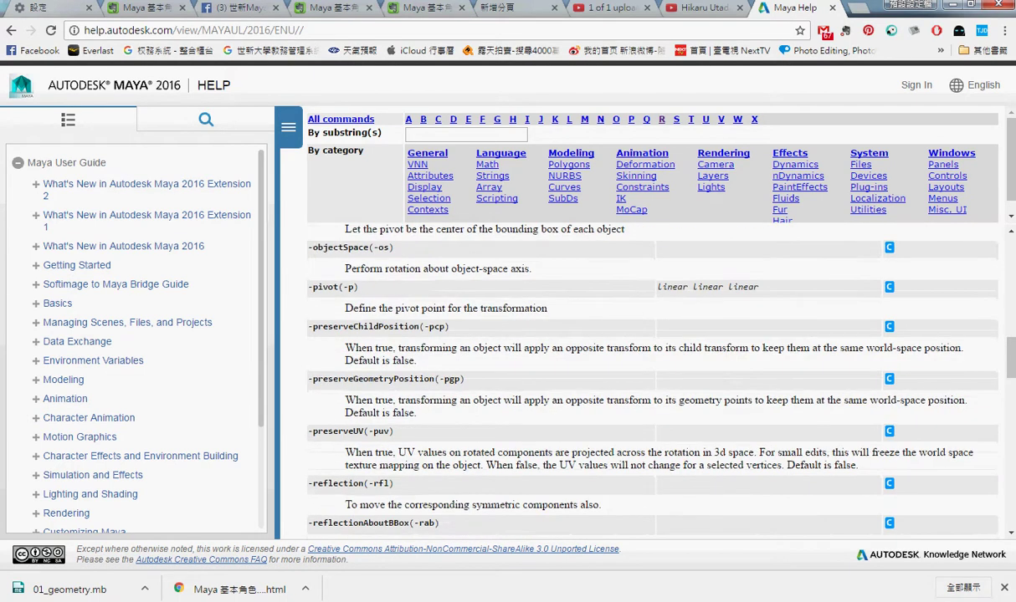
{"action": "scroll", "coordinate": [652, 377], "scroll_direction": "down", "scroll_amount": 3}
{"action": "scroll", "coordinate": [653, 376], "scroll_direction": "down", "scroll_amount": 2}
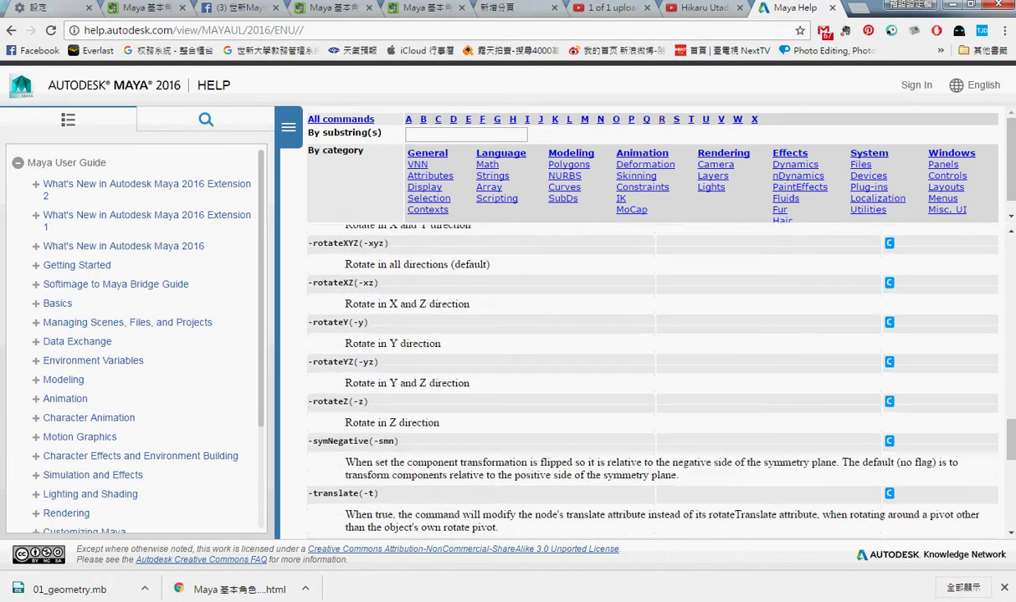
{"action": "scroll", "coordinate": [653, 377], "scroll_direction": "down", "scroll_amount": 1}
{"action": "scroll", "coordinate": [653, 377], "scroll_direction": "down", "scroll_amount": 1}
{"action": "scroll", "coordinate": [652, 377], "scroll_direction": "down", "scroll_amount": 3}
{"action": "scroll", "coordinate": [653, 377], "scroll_direction": "down", "scroll_amount": 2}
{"action": "scroll", "coordinate": [653, 377], "scroll_direction": "up", "scroll_amount": 1}
{"action": "scroll", "coordinate": [653, 376], "scroll_direction": "up", "scroll_amount": 2}
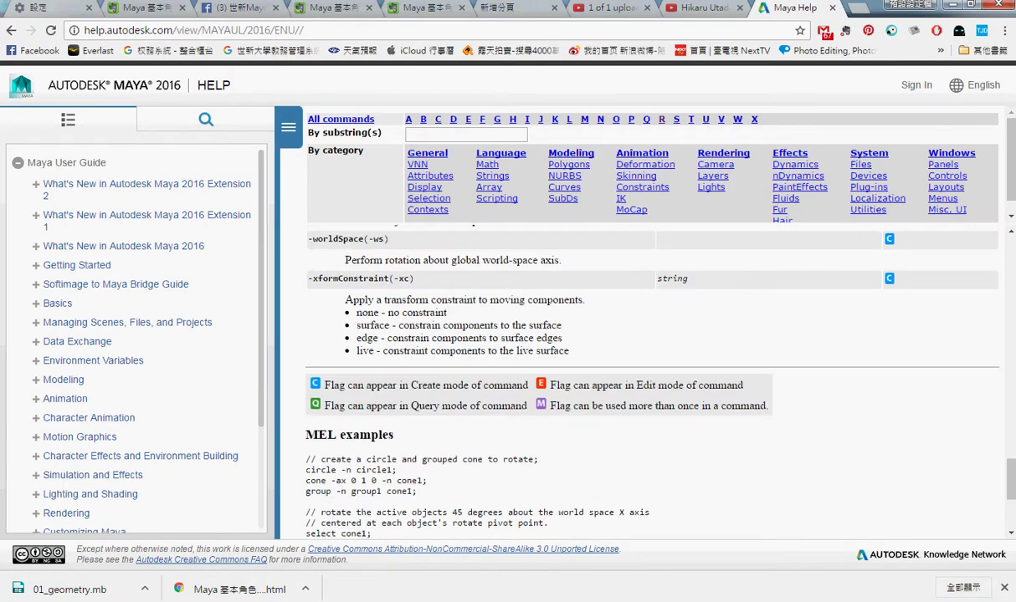
{"action": "scroll", "coordinate": [644, 376], "scroll_direction": "down", "scroll_amount": 1}
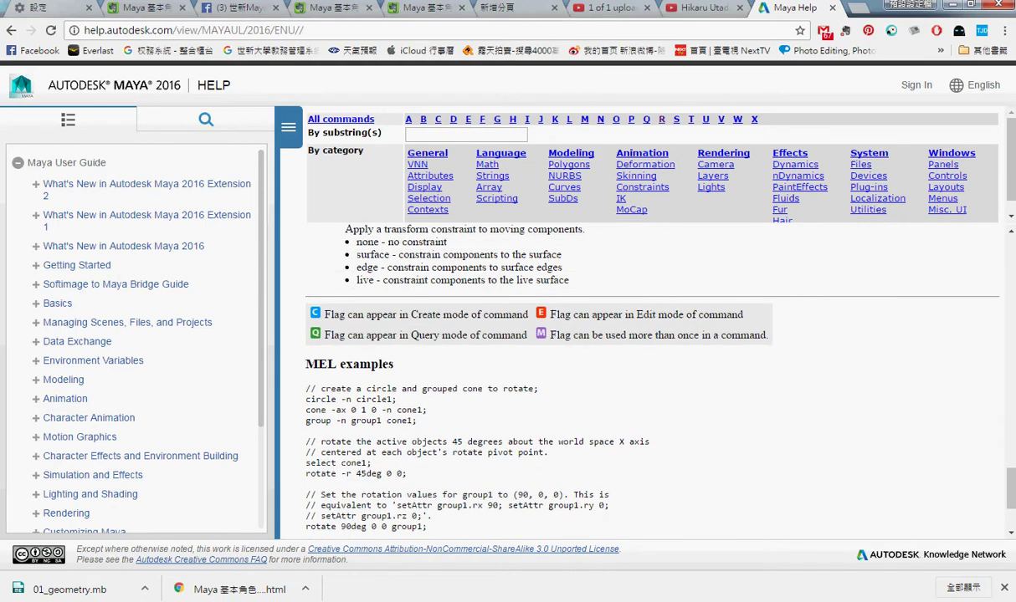
{"action": "left_click_drag", "start_coordinate": [305, 474], "coordinate": [407, 473]}
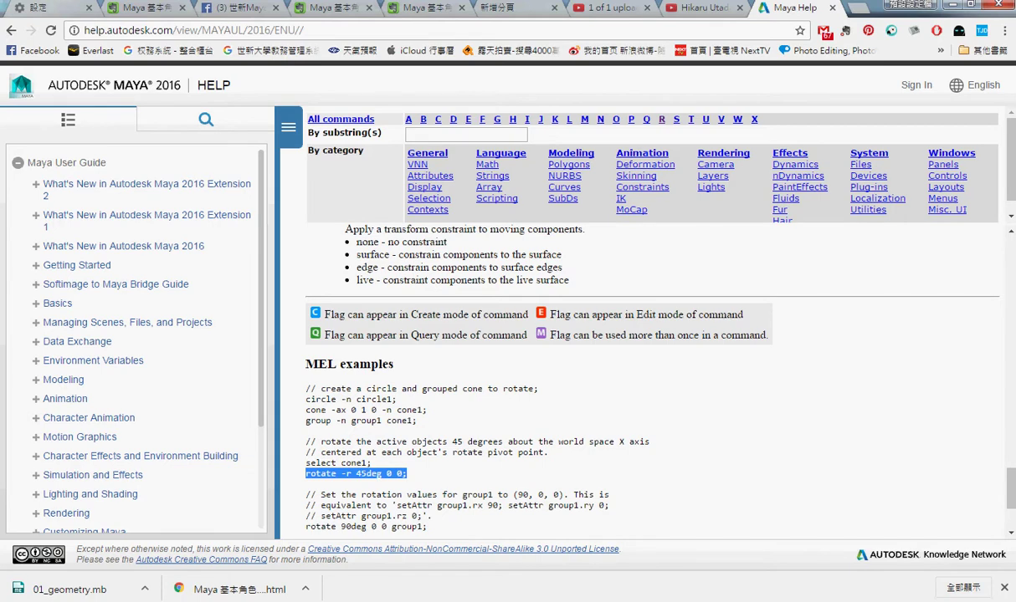
Return to Maya, dismiss the floating view, and orbit the main perspective view around the character.
{"action": "left_click", "coordinate": [72, 589]}
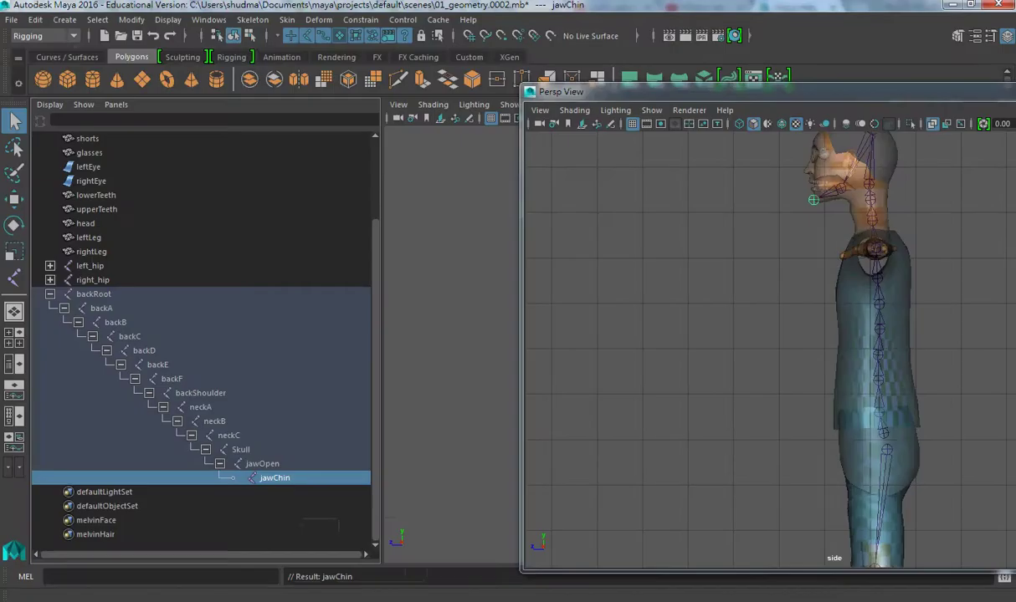
{"action": "key", "text": "space"}
{"action": "left_click_drag", "start_coordinate": [793, 317], "coordinate": [803, 322], "text": "alt"}
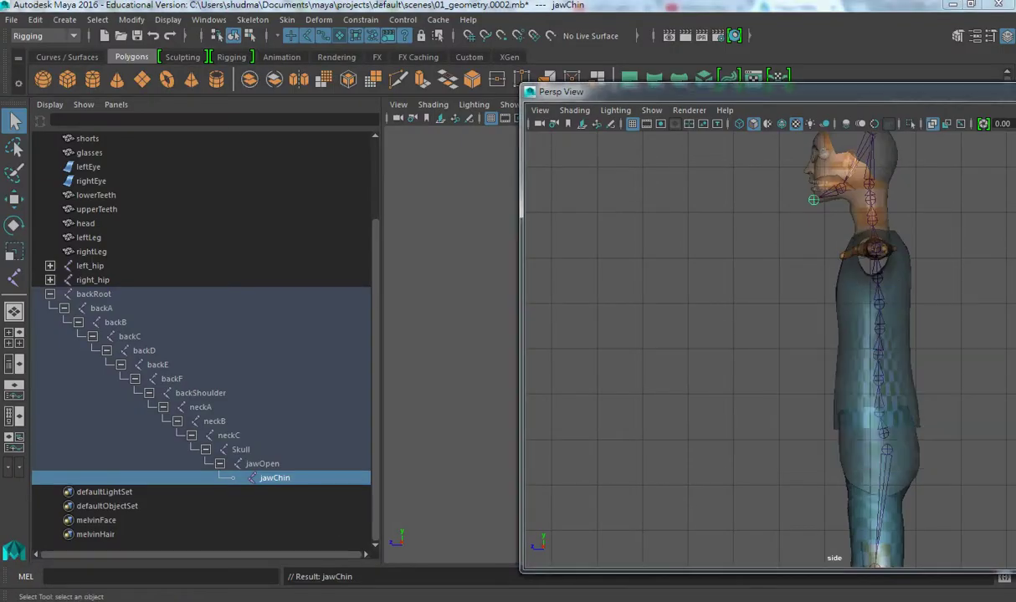
{"action": "left_click_drag", "start_coordinate": [636, 91], "coordinate": [372, 211]}
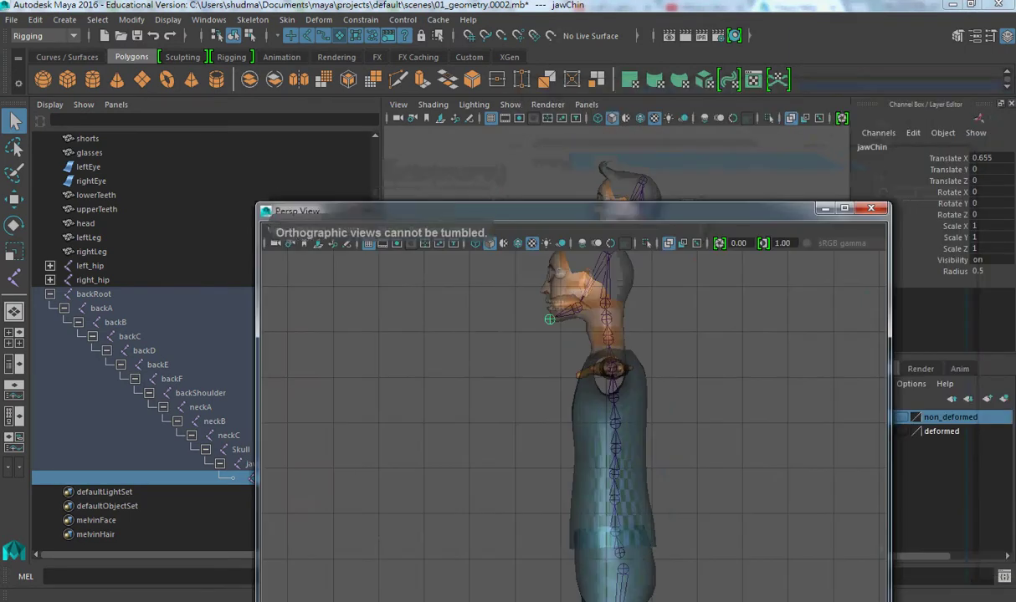
{"action": "key", "text": "space"}
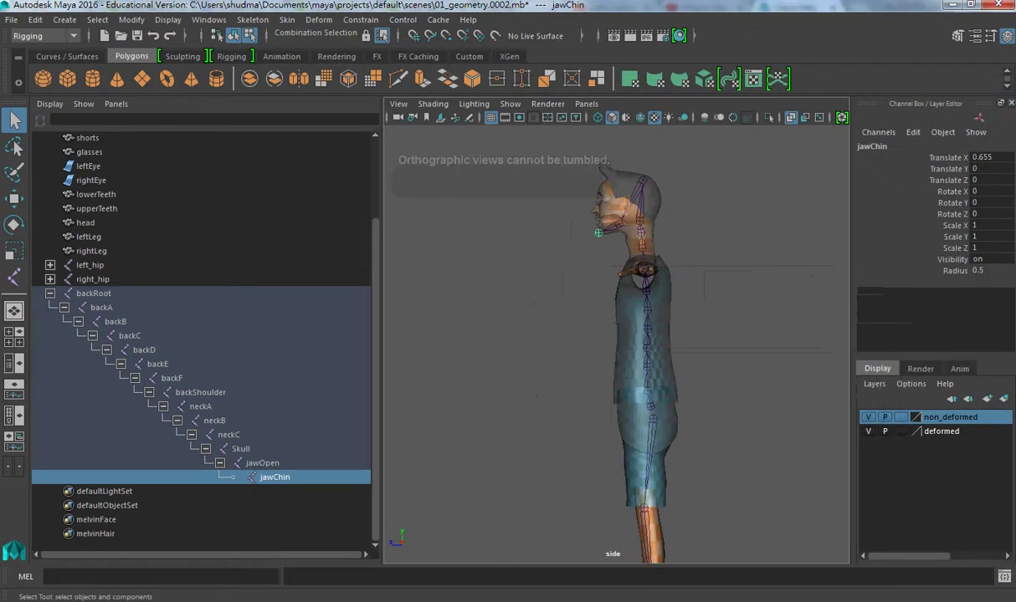
{"action": "key", "text": "space"}
{"action": "mouse_move", "coordinate": [661, 293]}
{"action": "left_mouse_down"}
{"action": "mouse_move", "coordinate": [658, 243]}
{"action": "mouse_move", "coordinate": [474, 140]}
{"action": "mouse_move", "coordinate": [535, 167]}
{"action": "left_mouse_up"}
Hide the non_deformed mesh layer and select the back-to-head joint chain to show its local axes.
{"action": "left_click", "coordinate": [552, 376]}
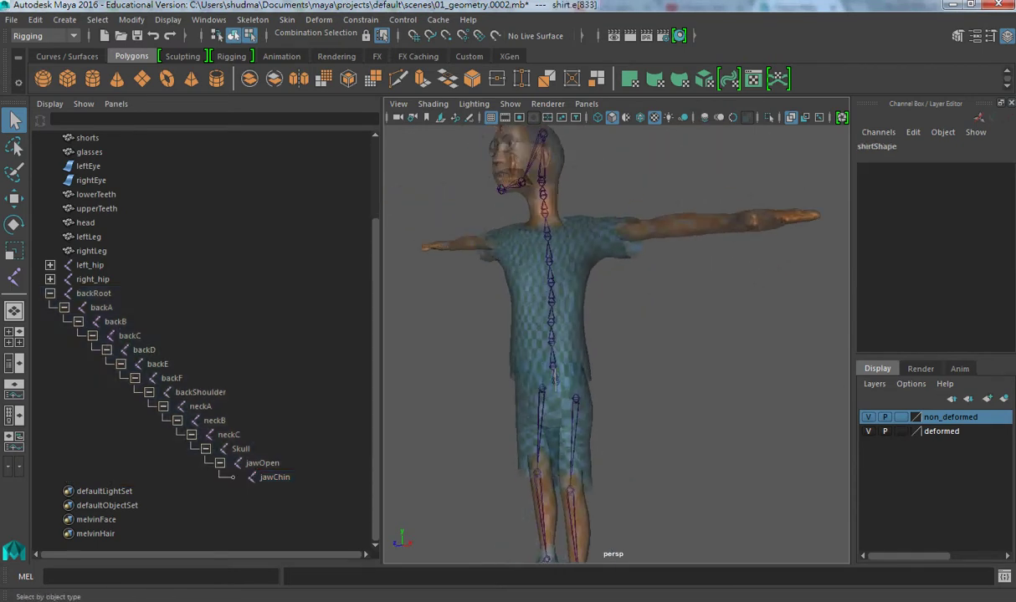
{"action": "left_click", "coordinate": [249, 36]}
{"action": "left_click", "coordinate": [250, 35]}
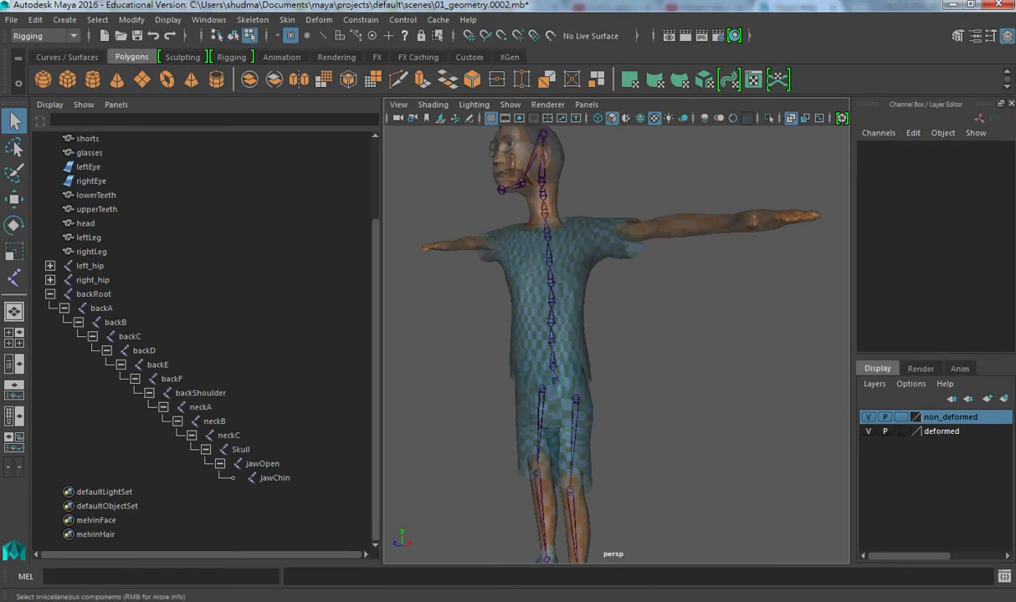
{"action": "left_click", "coordinate": [551, 301]}
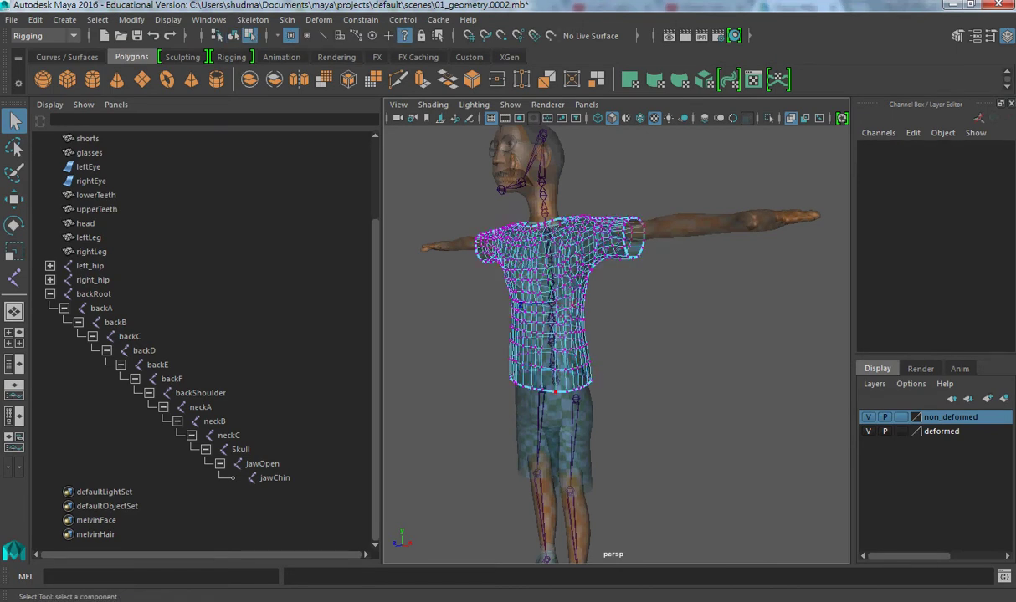
{"action": "left_click", "coordinate": [868, 417]}
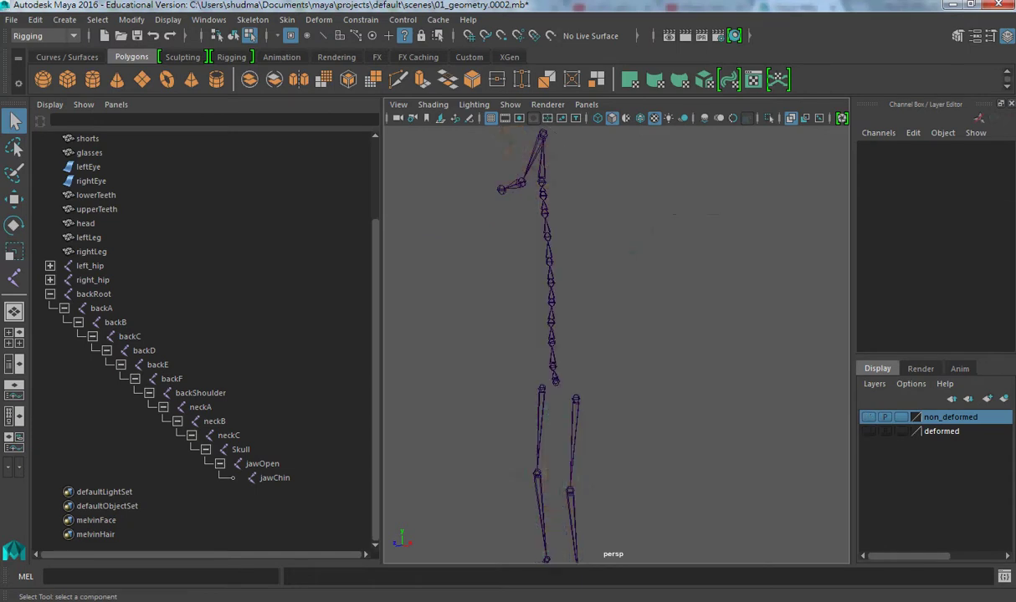
{"action": "left_click", "coordinate": [552, 377]}
{"action": "mouse_move", "coordinate": [620, 335]}
{"action": "left_mouse_down", "text": "alt"}
{"action": "mouse_move", "coordinate": [553, 334]}
{"action": "mouse_move", "coordinate": [606, 331]}
{"action": "mouse_move", "coordinate": [531, 306]}
{"action": "left_mouse_up", "text": "alt"}
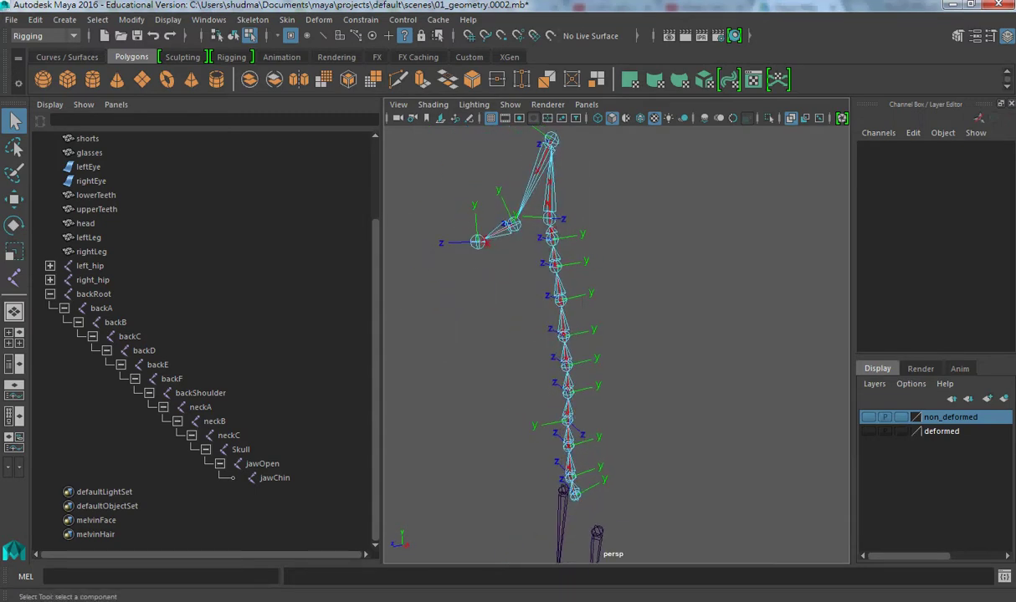
Select backC's rotate axis and run the MEL command rotate -r 180 0 0; to flip it around X.
{"action": "left_click", "coordinate": [553, 409]}
{"action": "left_click_drag", "start_coordinate": [553, 409], "coordinate": [674, 387], "text": "alt"}
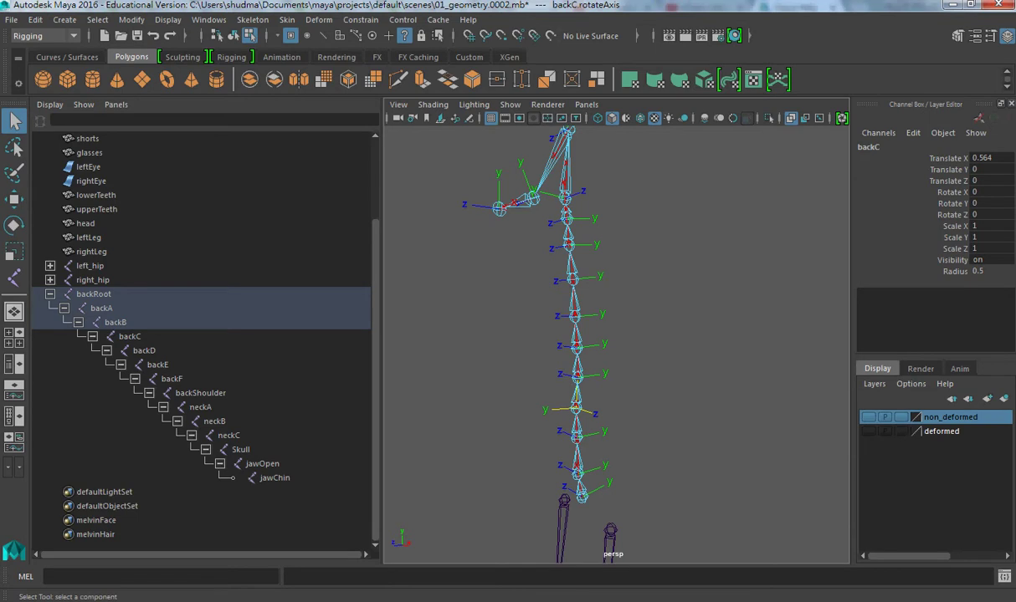
{"action": "type", "text": "rotate -r 45deg 0 0;"}
{"action": "left_click_drag", "start_coordinate": [79, 577], "coordinate": [87, 577]}
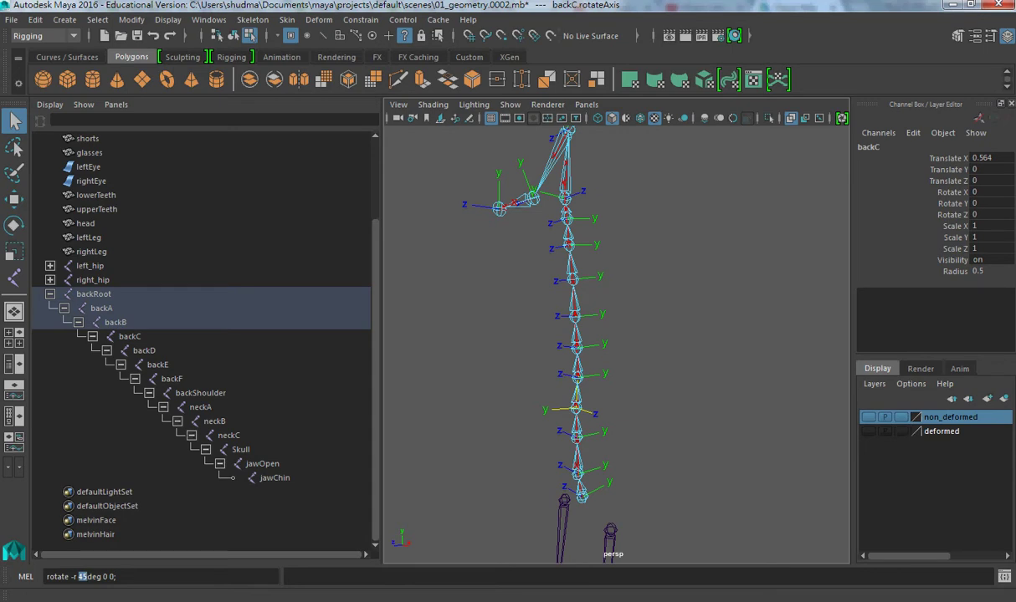
{"action": "mouse_move", "coordinate": [78, 547]}
{"action": "left_mouse_down"}
{"action": "mouse_move", "coordinate": [91, 548]}
{"action": "mouse_move", "coordinate": [83, 547]}
{"action": "left_mouse_up"}
{"action": "left_click_drag", "start_coordinate": [83, 547], "coordinate": [96, 547]}
{"action": "type", "text": "19"}
{"action": "key", "text": "Return"}
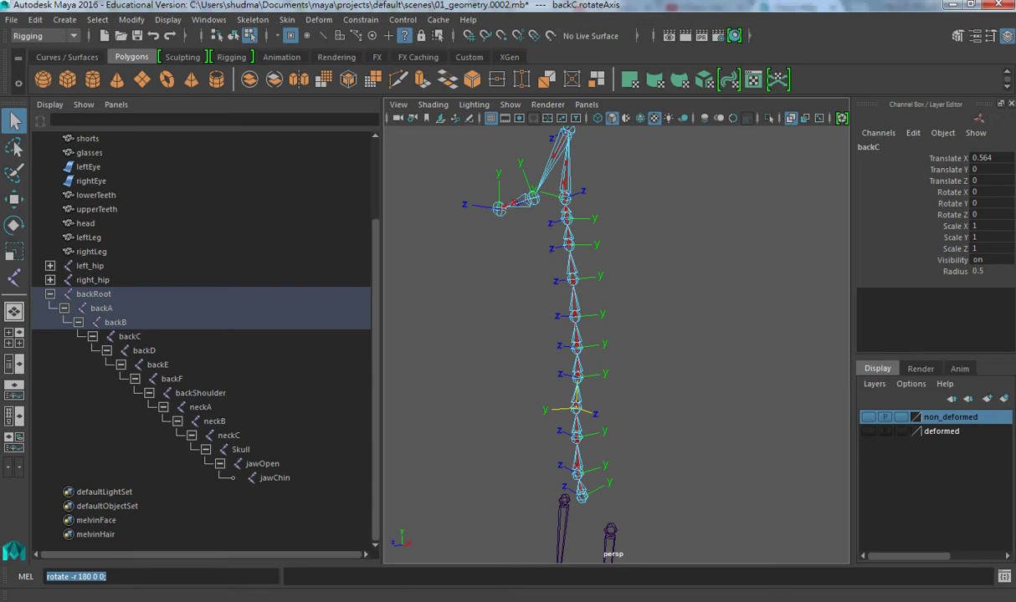
{"action": "key", "text": "Return"}
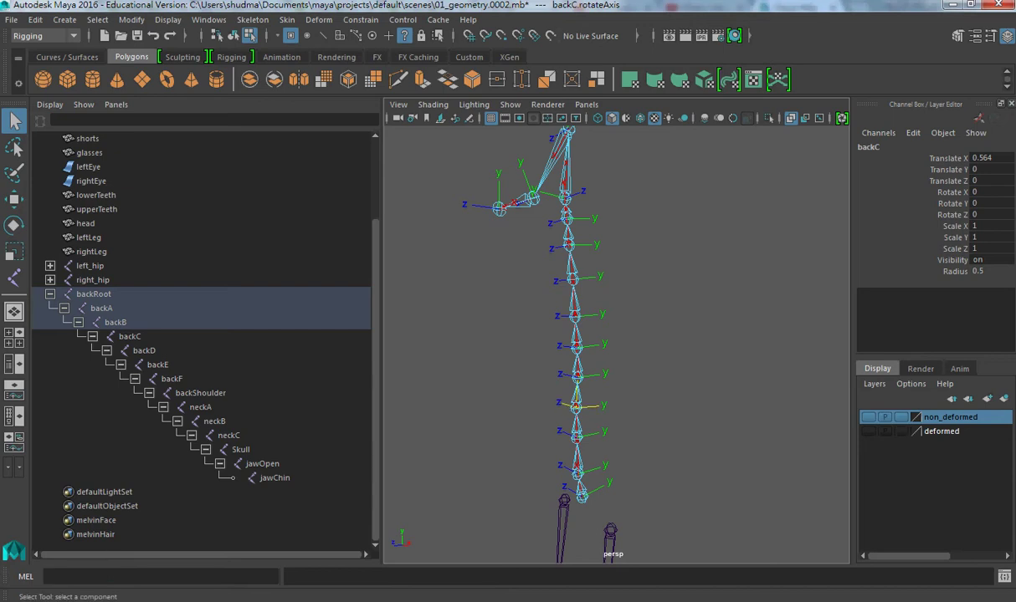
Turn visibility back on for the non_deformed and deformed display layers.
{"action": "mouse_move", "coordinate": [578, 335]}
{"action": "left_mouse_down", "text": "alt"}
{"action": "mouse_move", "coordinate": [603, 335]}
{"action": "mouse_move", "coordinate": [527, 335]}
{"action": "left_mouse_up", "text": "alt"}
{"action": "scroll", "coordinate": [519, 352], "scroll_direction": "up", "scroll_amount": 3}
{"action": "scroll", "coordinate": [519, 352], "scroll_direction": "up", "scroll_amount": 2}
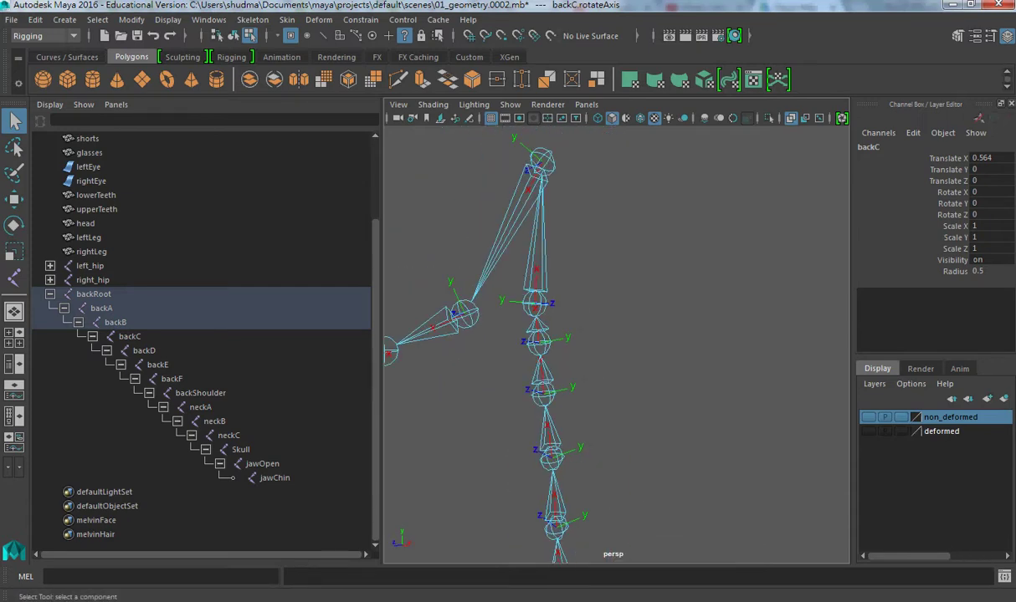
{"action": "left_click", "coordinate": [868, 416]}
{"action": "left_click", "coordinate": [867, 431]}
Orbit around the character to inspect the re-oriented spine from the front, side and profile.
{"action": "left_click_drag", "start_coordinate": [585, 335], "coordinate": [519, 335], "text": "alt"}
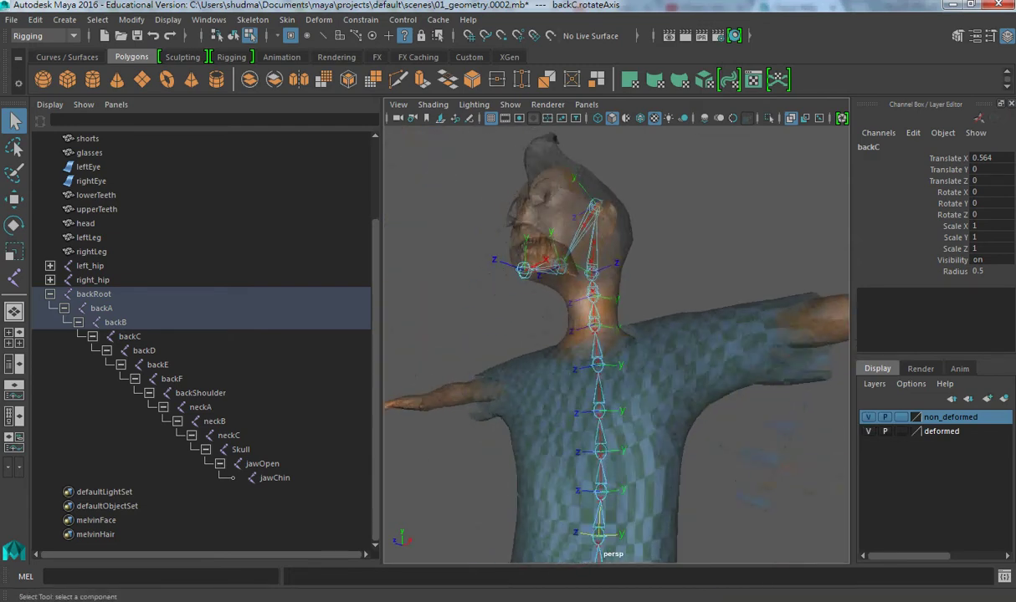
{"action": "left_click_drag", "start_coordinate": [586, 335], "coordinate": [535, 335], "text": "alt"}
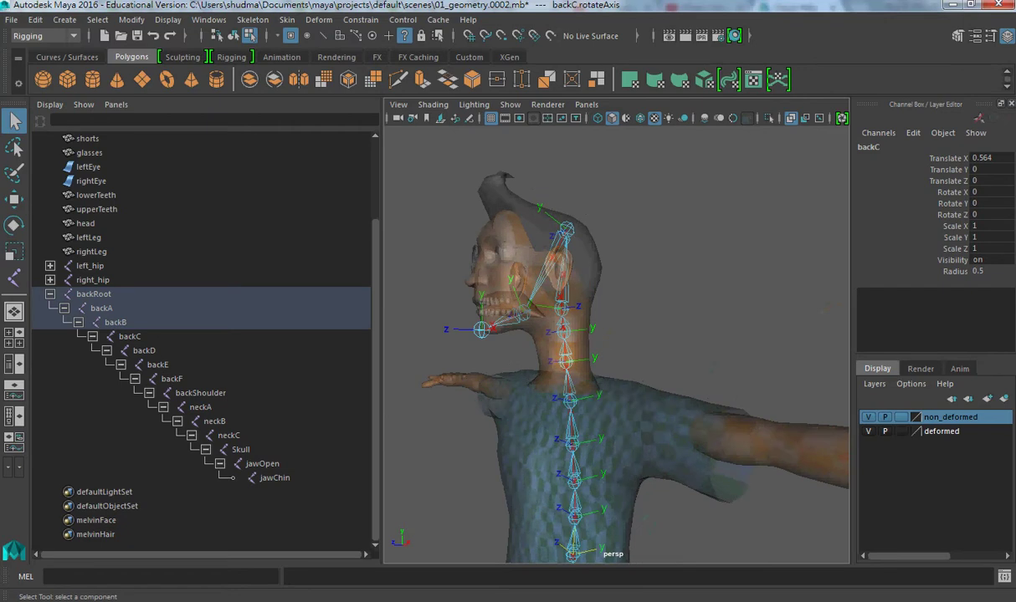
{"action": "mouse_move", "coordinate": [615, 335]}
{"action": "left_mouse_down", "text": "alt"}
{"action": "mouse_move", "coordinate": [552, 318]}
{"action": "mouse_move", "coordinate": [531, 347]}
{"action": "left_mouse_up", "text": "alt"}
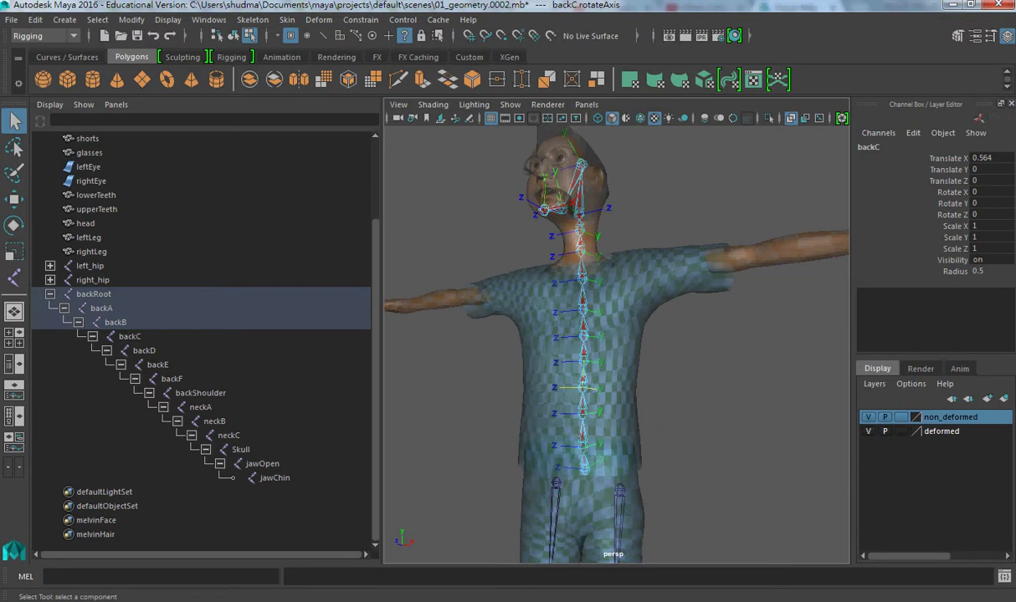
{"action": "left_click_drag", "start_coordinate": [532, 347], "coordinate": [506, 347], "text": "alt"}
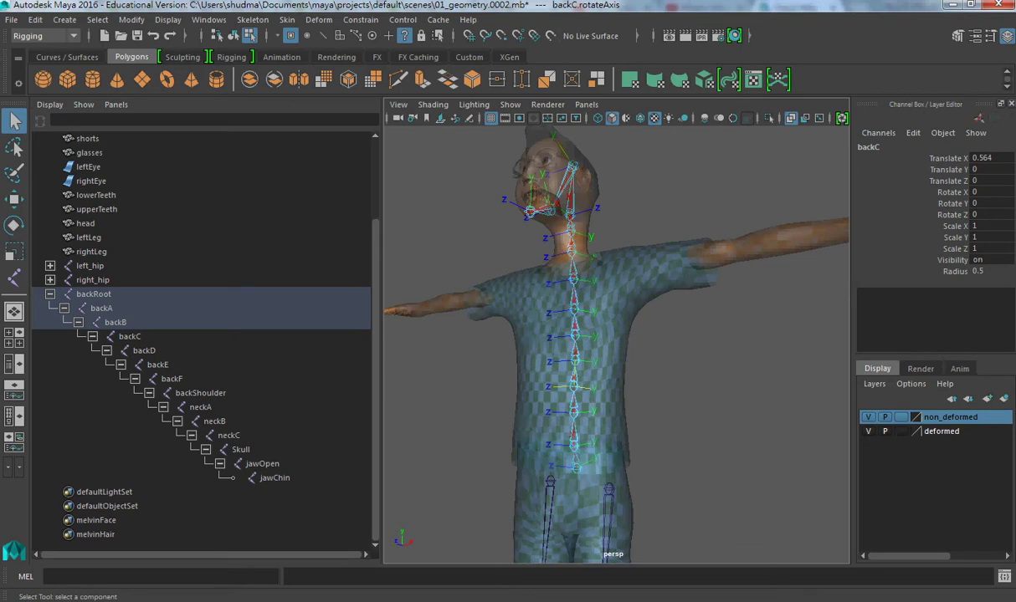
{"action": "left_click_drag", "start_coordinate": [586, 348], "coordinate": [402, 347], "text": "alt"}
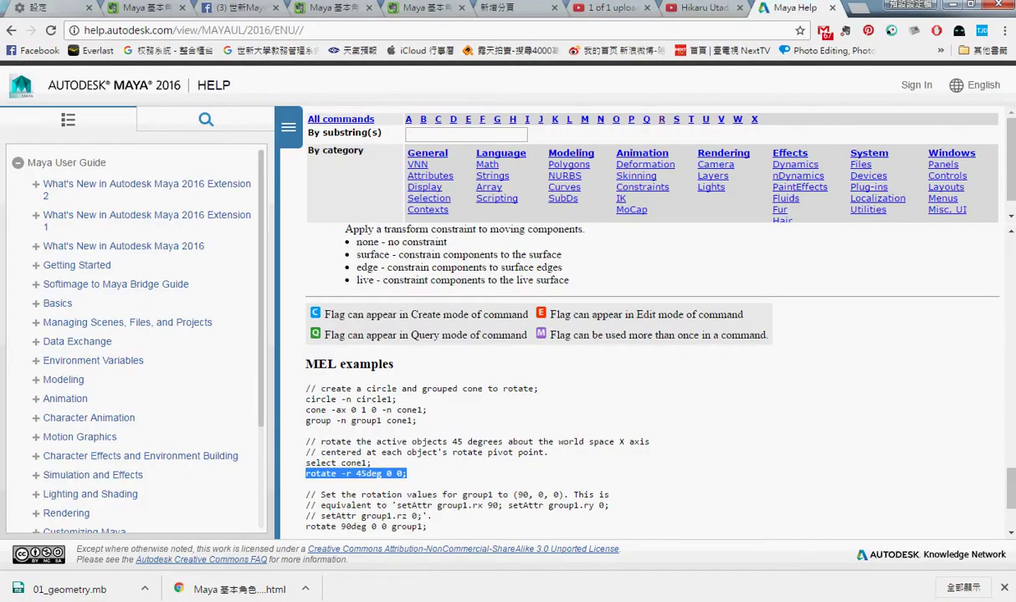
Page through the Evernote note's screenshots to the last one, showing Help > Resources and Tools > Find Menu….
{"action": "key", "text": "ctrl+5"}
{"action": "key", "text": "ctrl+4"}
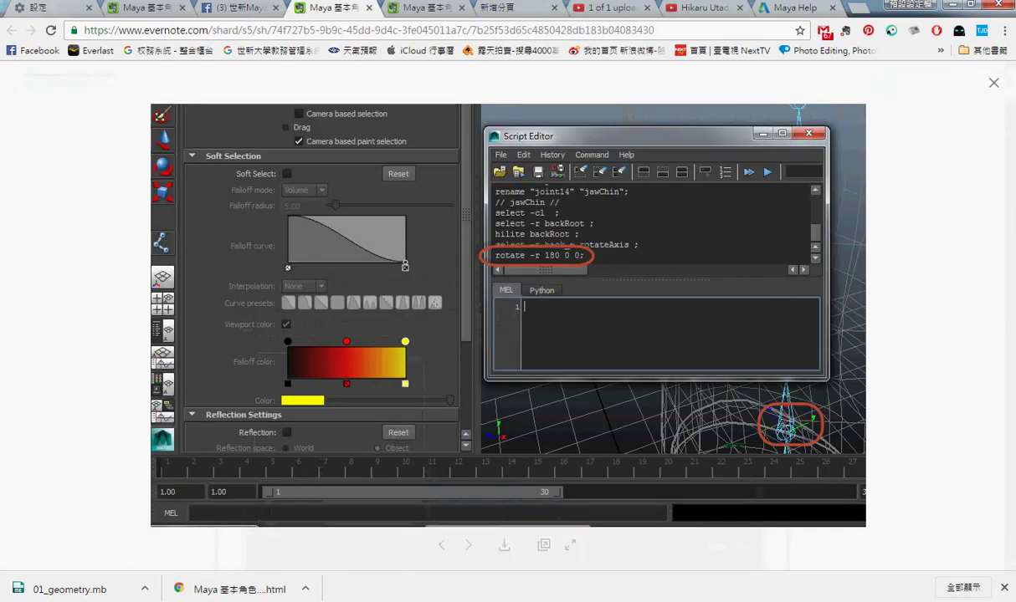
{"action": "key", "text": "Right"}
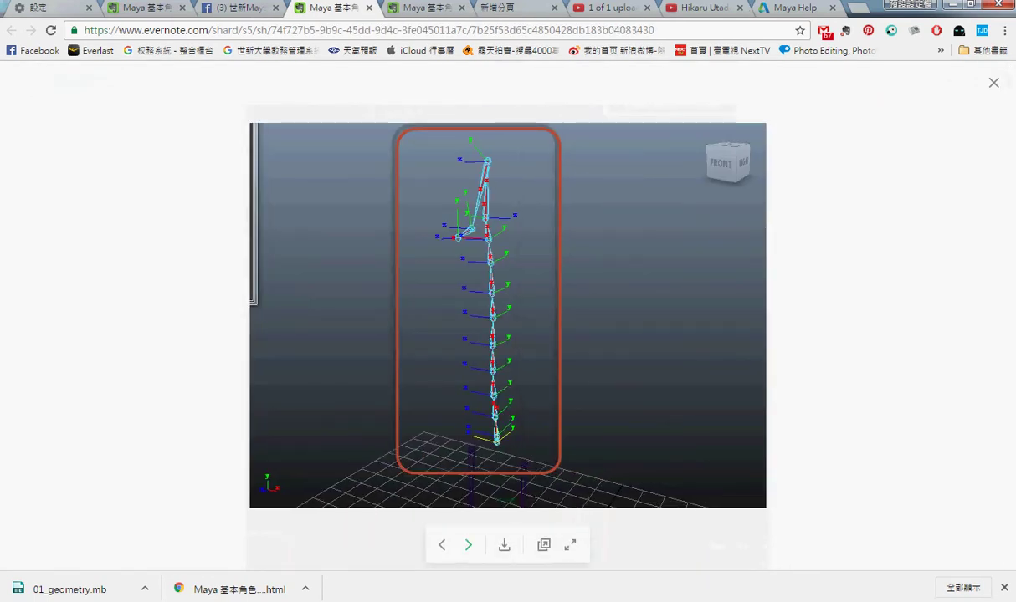
{"action": "key", "text": "Right"}
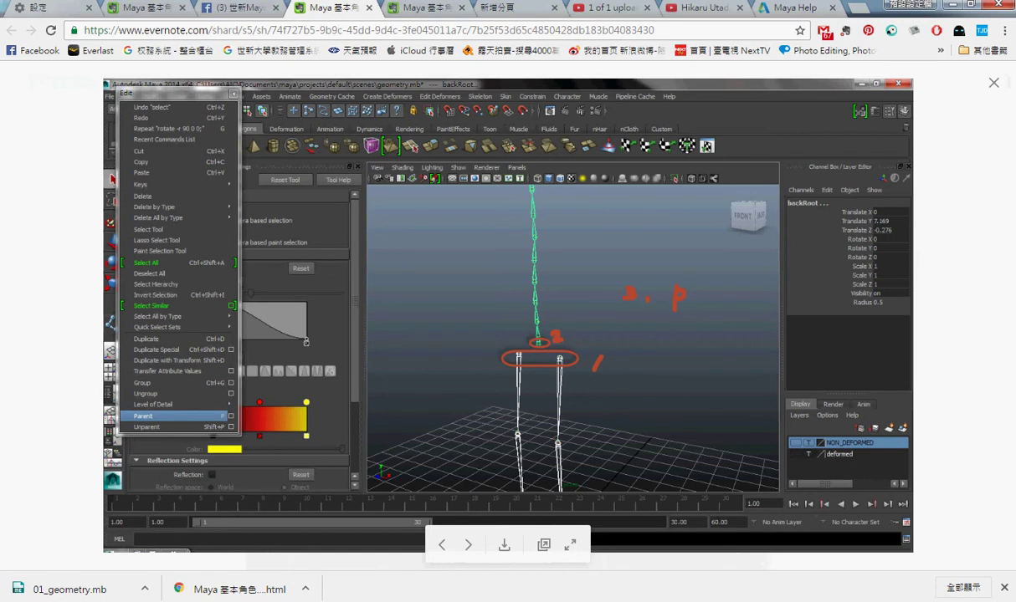
{"action": "key", "text": "Right"}
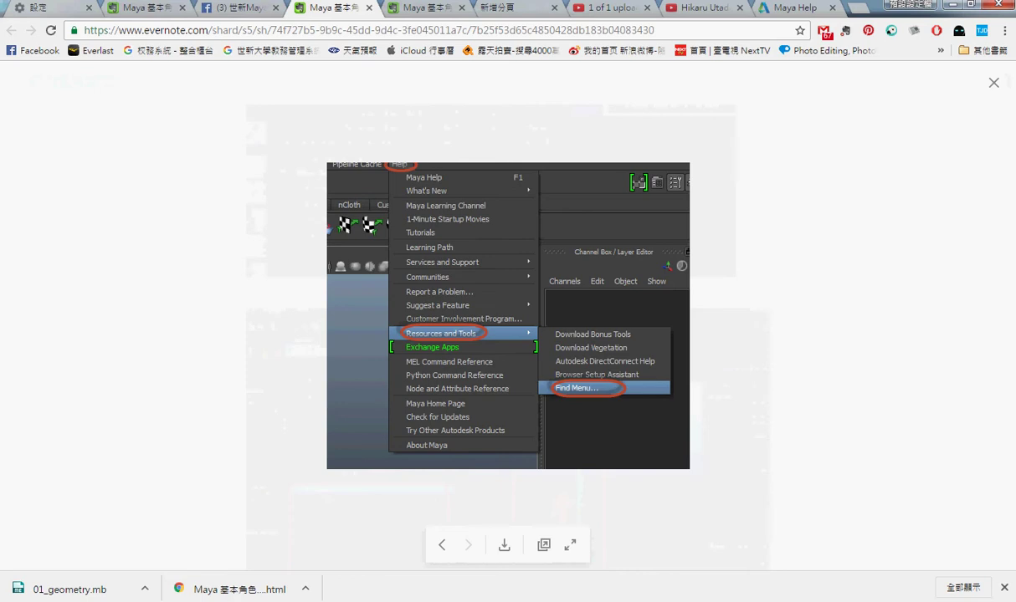
Parent right_hip and left_hip under backRoot with P.
{"action": "left_click", "coordinate": [354, 527]}
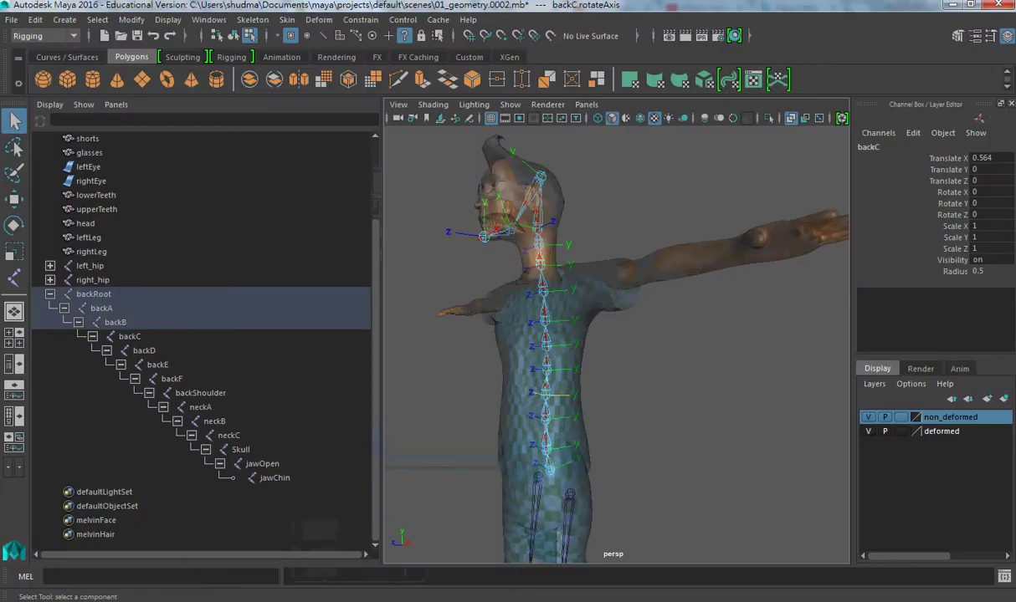
{"action": "left_click", "coordinate": [93, 293]}
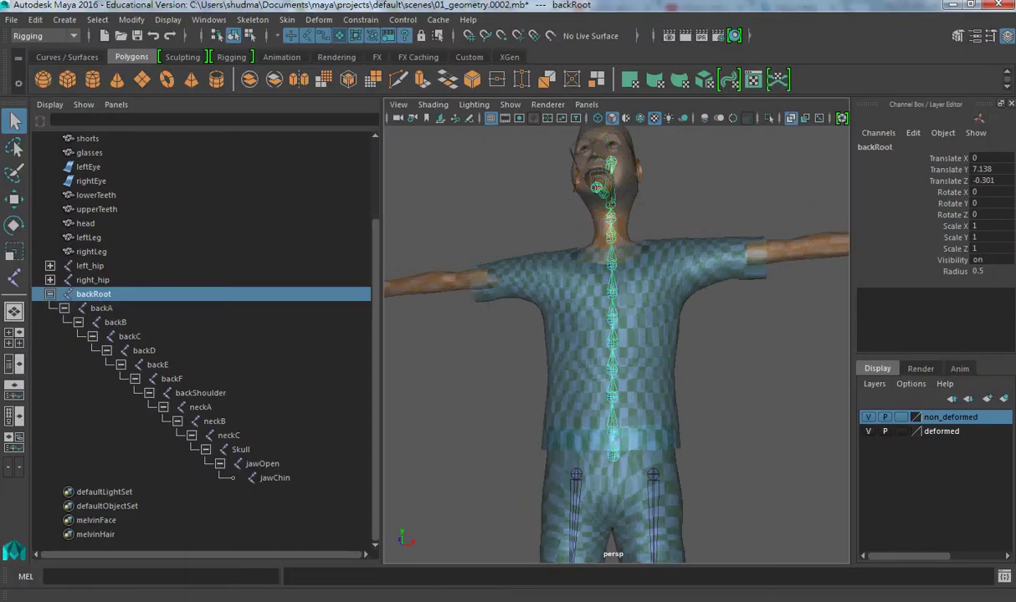
{"action": "left_click_drag", "start_coordinate": [619, 334], "coordinate": [627, 368], "text": "alt"}
{"action": "left_click", "coordinate": [93, 279]}
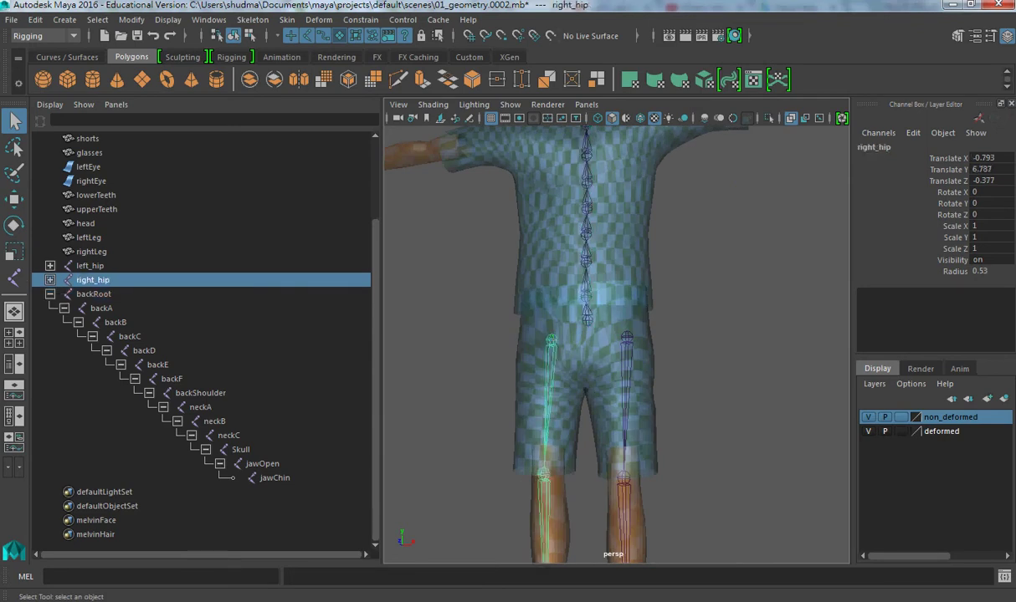
{"action": "left_click", "coordinate": [90, 266]}
{"action": "left_click", "coordinate": [93, 293], "text": "shift"}
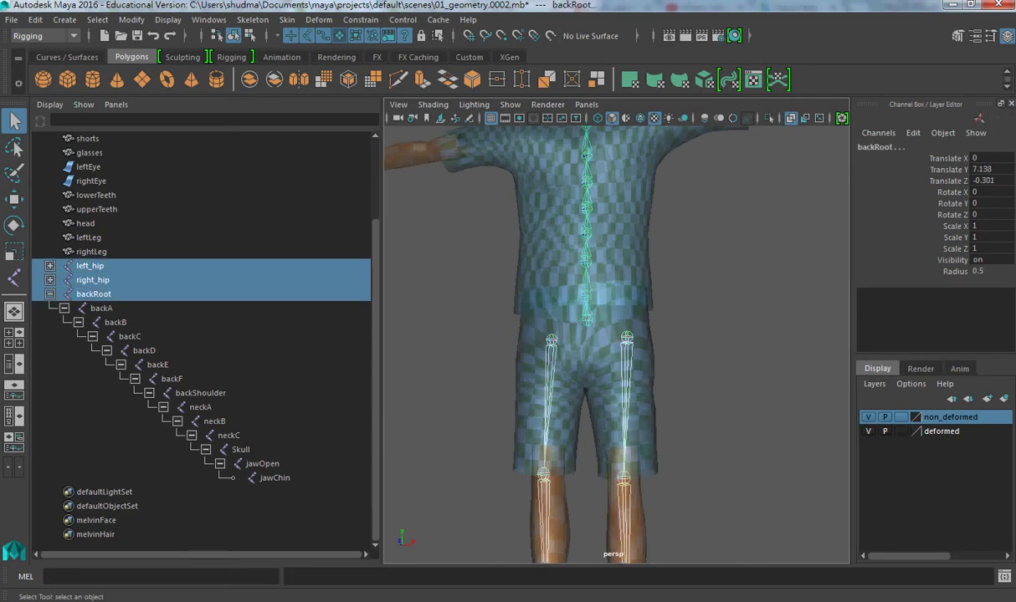
{"action": "key", "text": "p"}
Test-move backRoot along Z with the Move tool to check the legs follow, then undo.
{"action": "mouse_move", "coordinate": [636, 335]}
{"action": "left_mouse_down", "text": "alt"}
{"action": "mouse_move", "coordinate": [602, 335]}
{"action": "mouse_move", "coordinate": [603, 318]}
{"action": "mouse_move", "coordinate": [578, 302]}
{"action": "left_mouse_up", "text": "alt"}
{"action": "left_click", "coordinate": [93, 266]}
{"action": "key", "text": "w"}
{"action": "left_click_drag", "start_coordinate": [477, 431], "coordinate": [630, 339]}
{"action": "key", "text": "ctrl+z"}
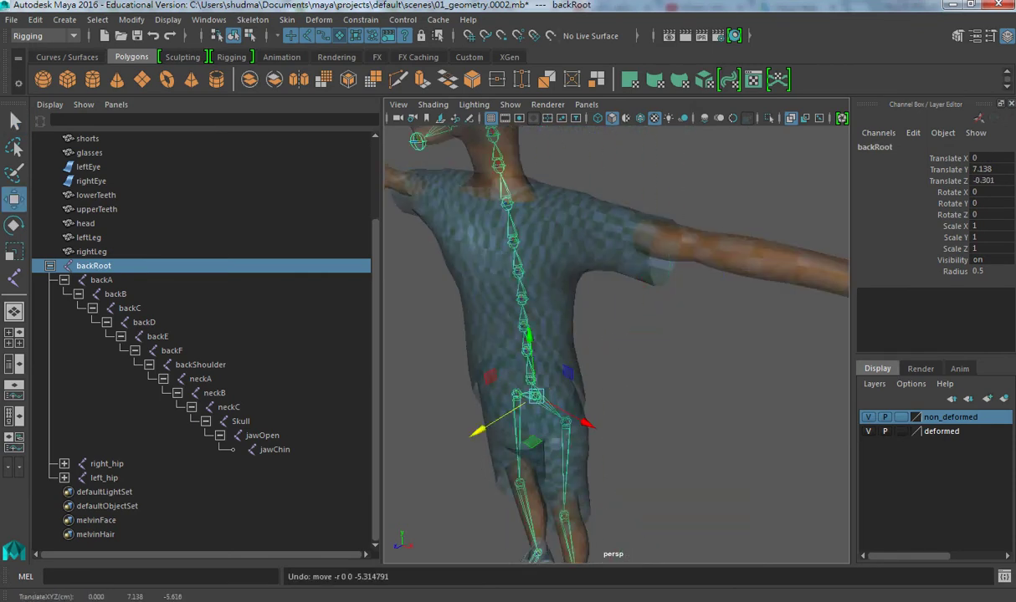
{"action": "left_click_drag", "start_coordinate": [505, 418], "coordinate": [576, 368]}
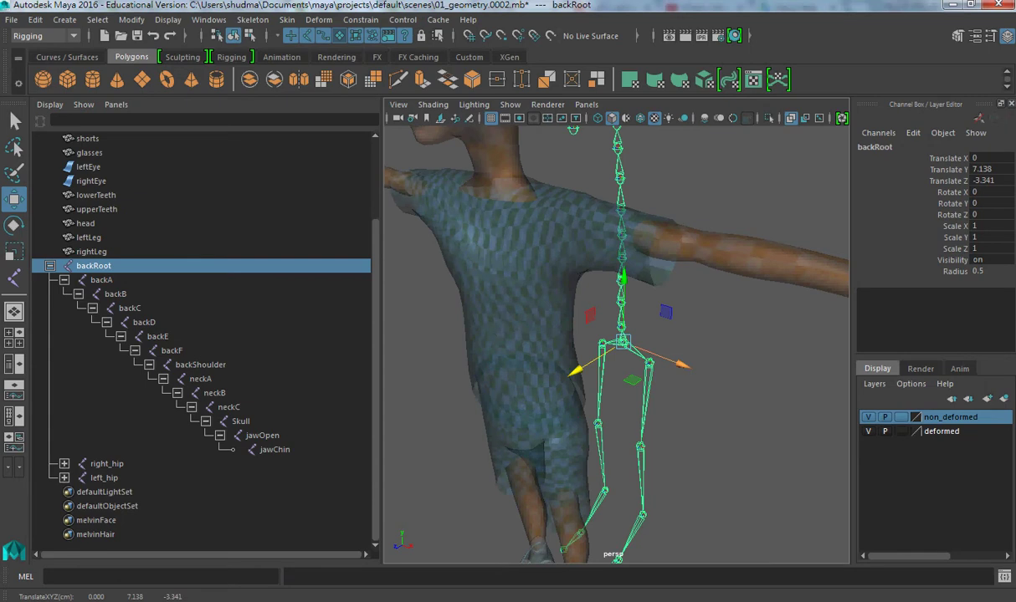
{"action": "key", "text": "ctrl+z"}
Undo the remaining test moves, restoring backRoot to Translate Y 7.138, Z -0.301.
{"action": "left_click_drag", "start_coordinate": [619, 334], "coordinate": [554, 334], "text": "alt"}
{"action": "left_click", "coordinate": [103, 477]}
{"action": "key", "text": "ctrl+z"}
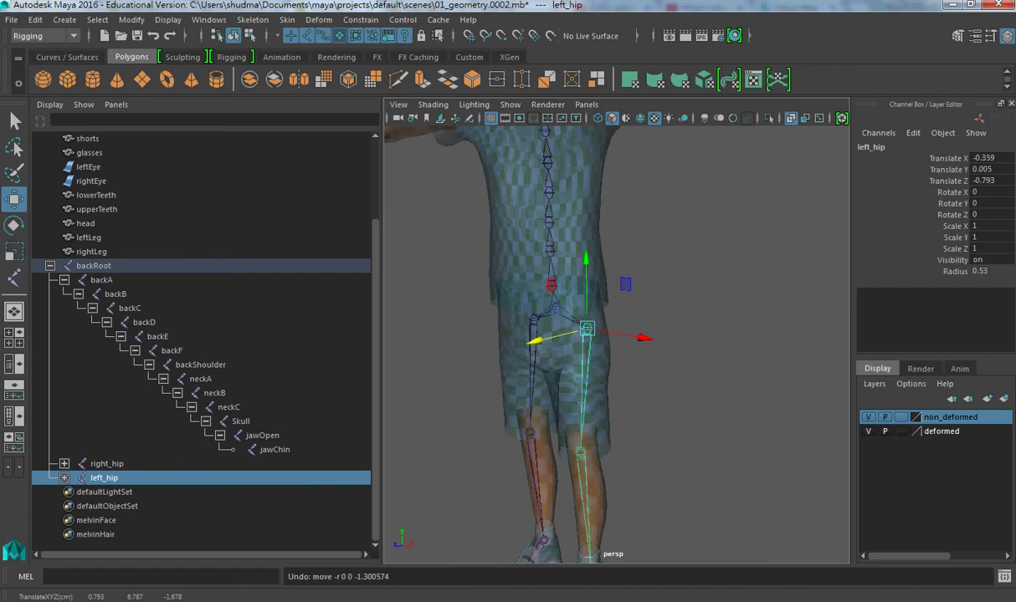
{"action": "left_click", "coordinate": [93, 266]}
{"action": "mouse_move", "coordinate": [616, 335]}
{"action": "left_mouse_down", "text": "alt"}
{"action": "mouse_move", "coordinate": [569, 301]}
{"action": "mouse_move", "coordinate": [498, 335]}
{"action": "left_mouse_up", "text": "alt"}
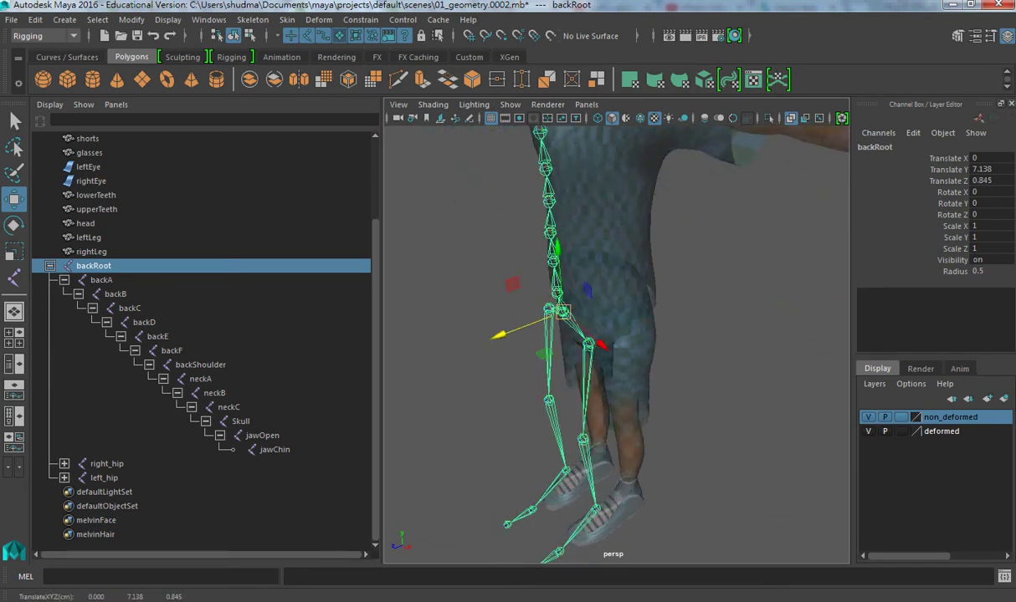
{"action": "key", "text": "ctrl+z"}
{"action": "key", "text": "ctrl+z"}
{"action": "key", "text": "ctrl+z"}
{"action": "key", "text": "ctrl+z"}
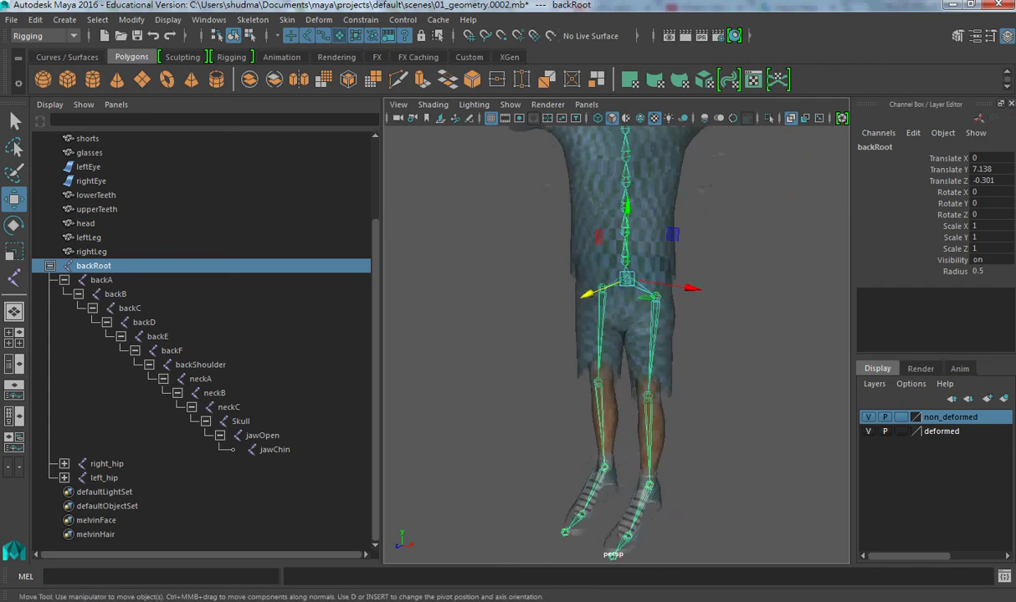
{"action": "key", "text": "ctrl+z"}
{"action": "key", "text": "ctrl+z"}
{"action": "key", "text": "ctrl+z"}
{"action": "key", "text": "ctrl+z"}
{"action": "key", "text": "ctrl+z"}
{"action": "key", "text": "ctrl+z"}
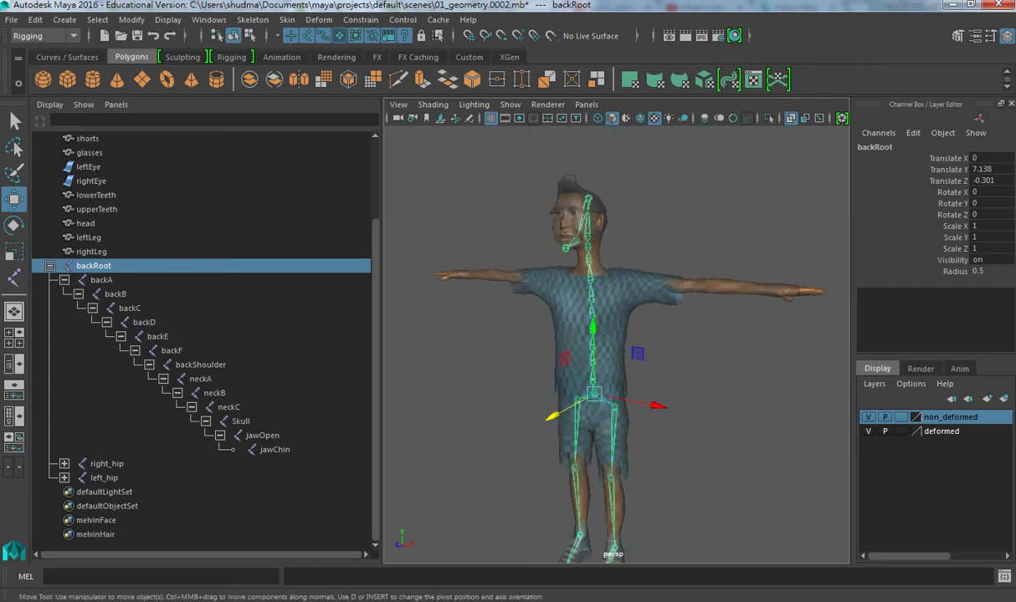